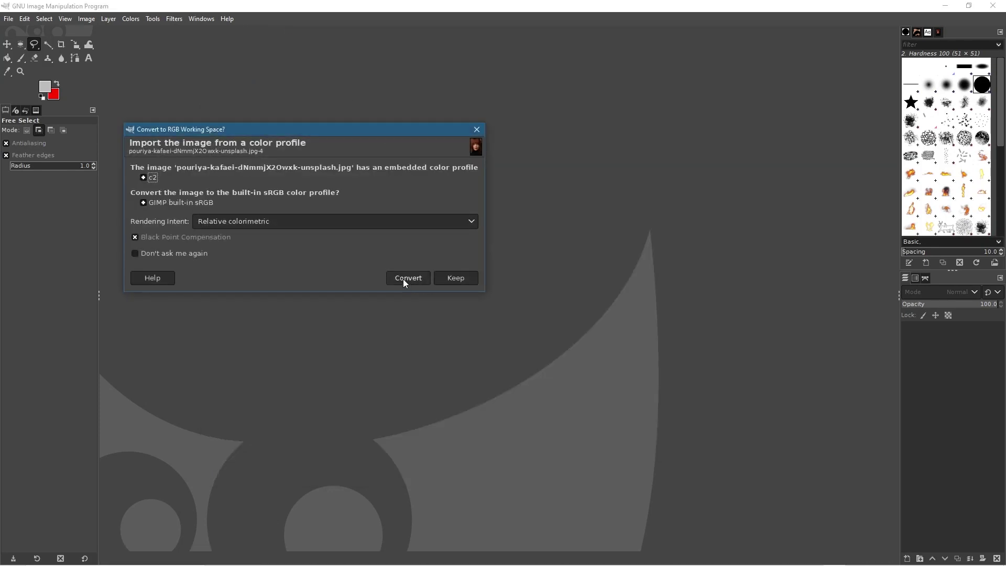
Step: Convert the portrait's embedded colour profile to GIMP's built-in sRGB
click(408, 277)
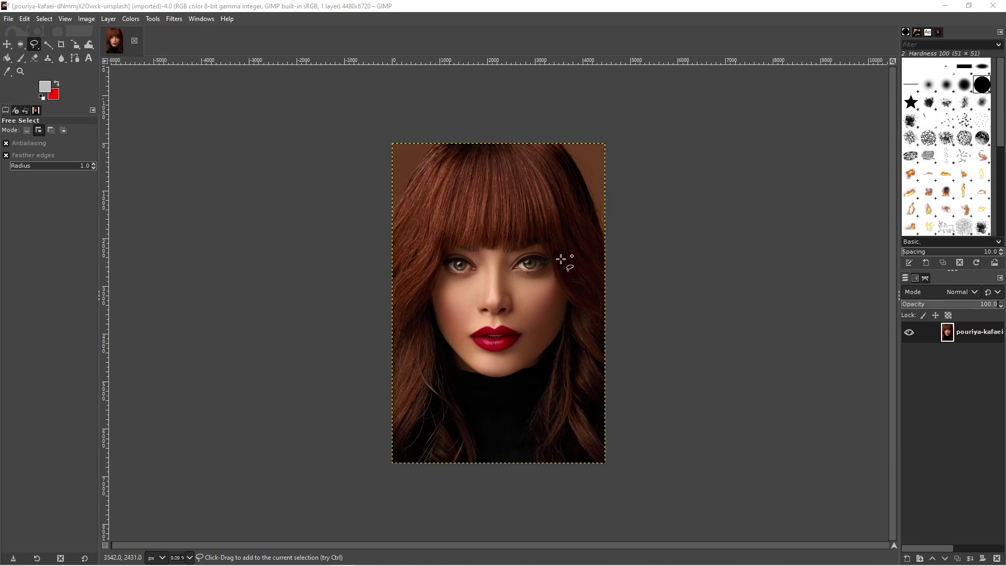
click(33, 44)
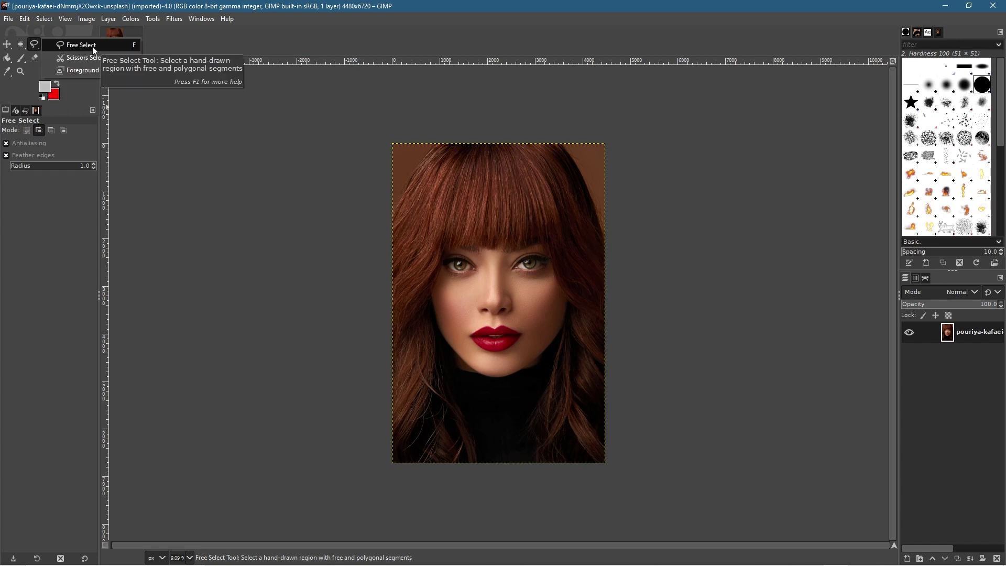
Step: Choose Free Select, zoom to about 300% on the left iris, and place the first outline point
click(92, 46)
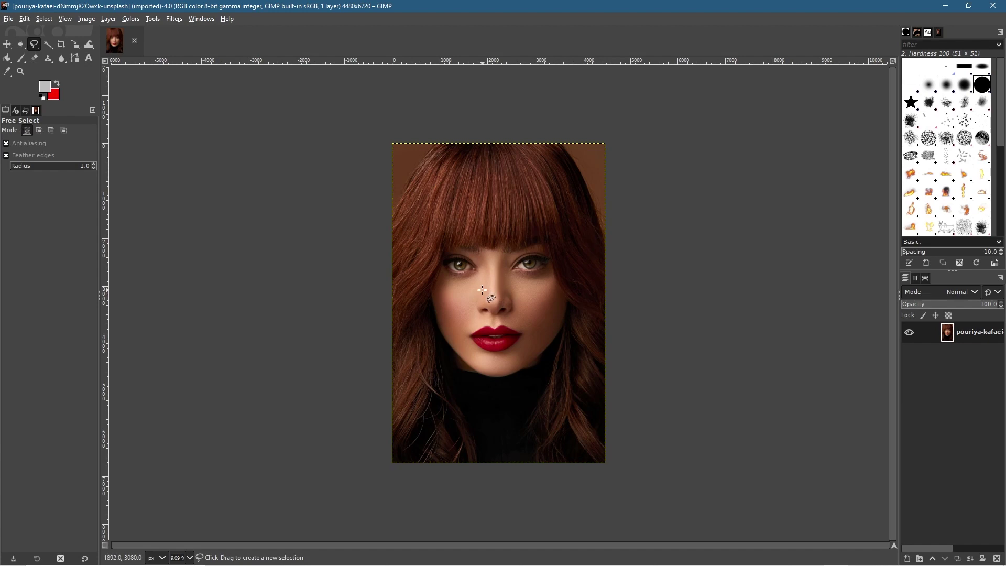
scroll(479, 289, up, 3)
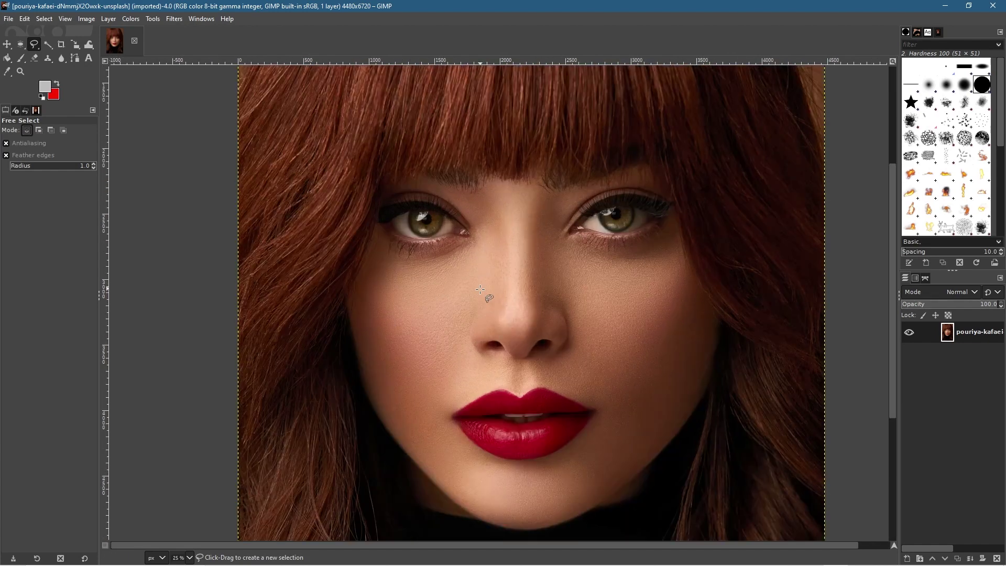
scroll(480, 289, up, 4)
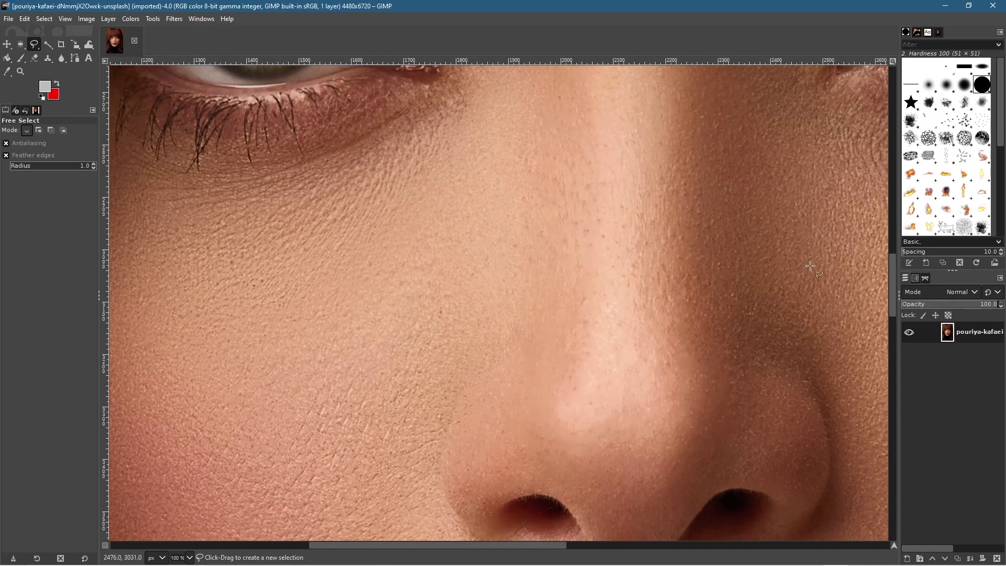
drag(890, 277, 889, 247)
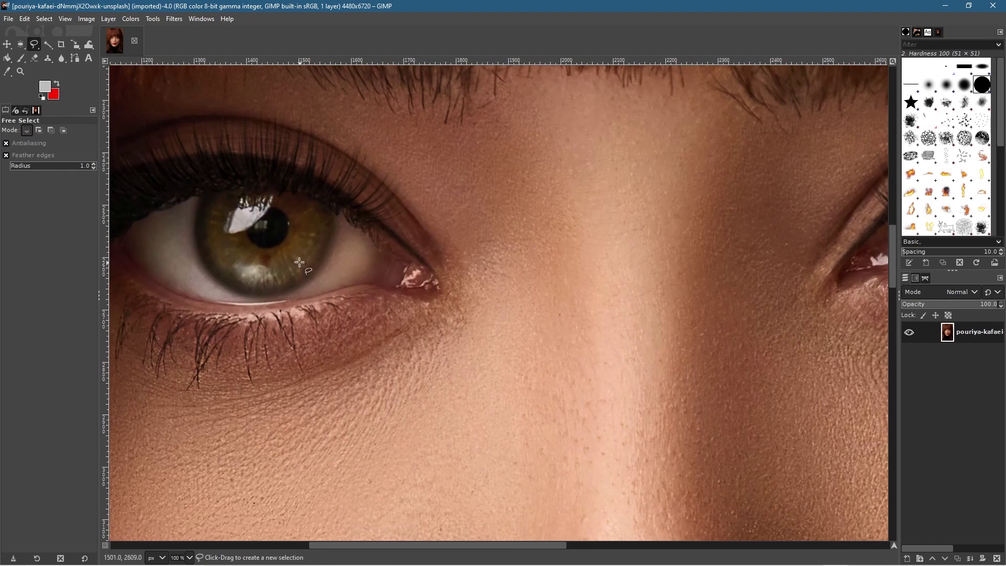
scroll(228, 245, up, 2)
scroll(225, 236, up, 1)
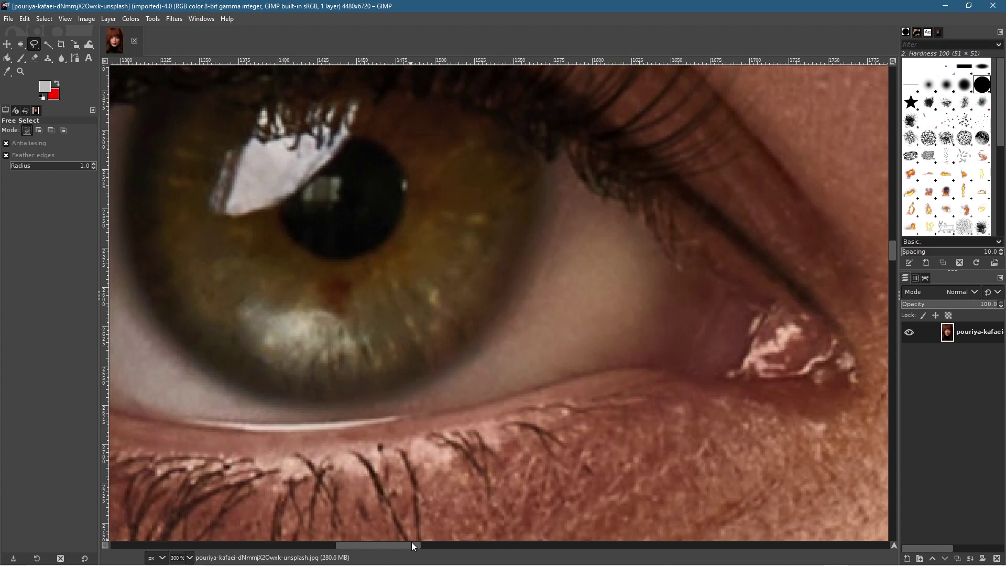
drag(410, 542, 397, 542)
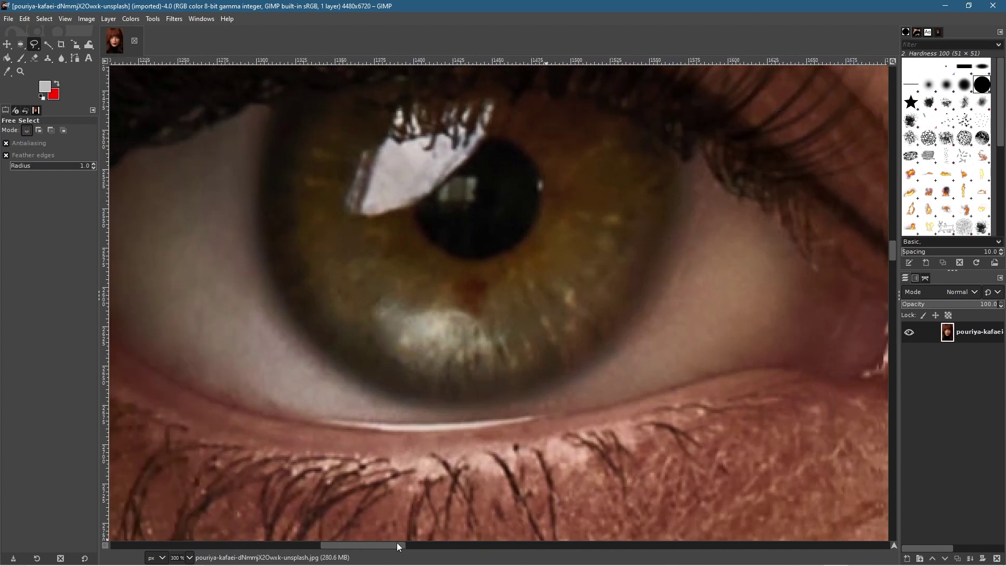
click(271, 109)
Step: Trace the left iris outline down its left edge and along the bottom
click(263, 138)
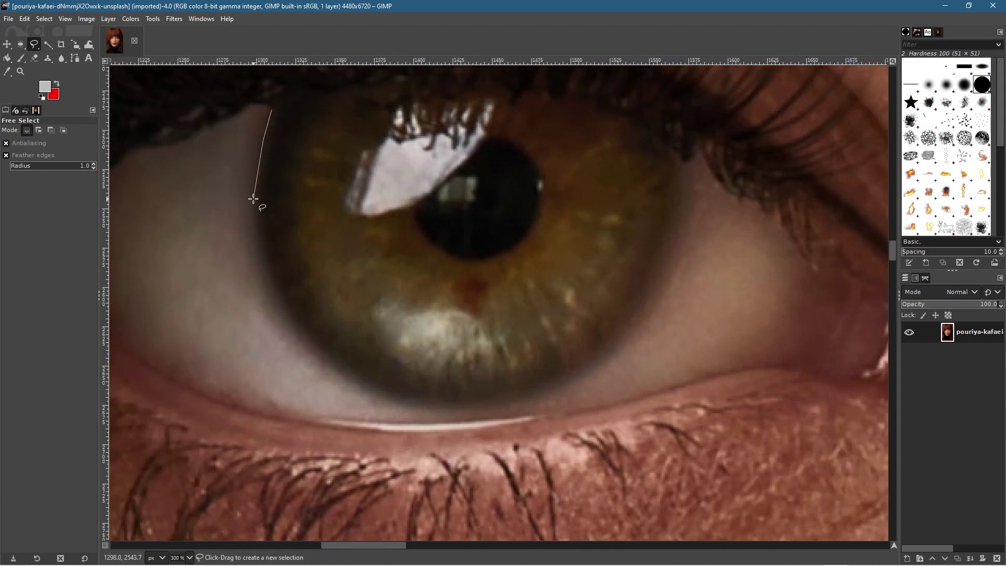
click(254, 200)
click(259, 245)
click(278, 296)
click(304, 335)
click(350, 374)
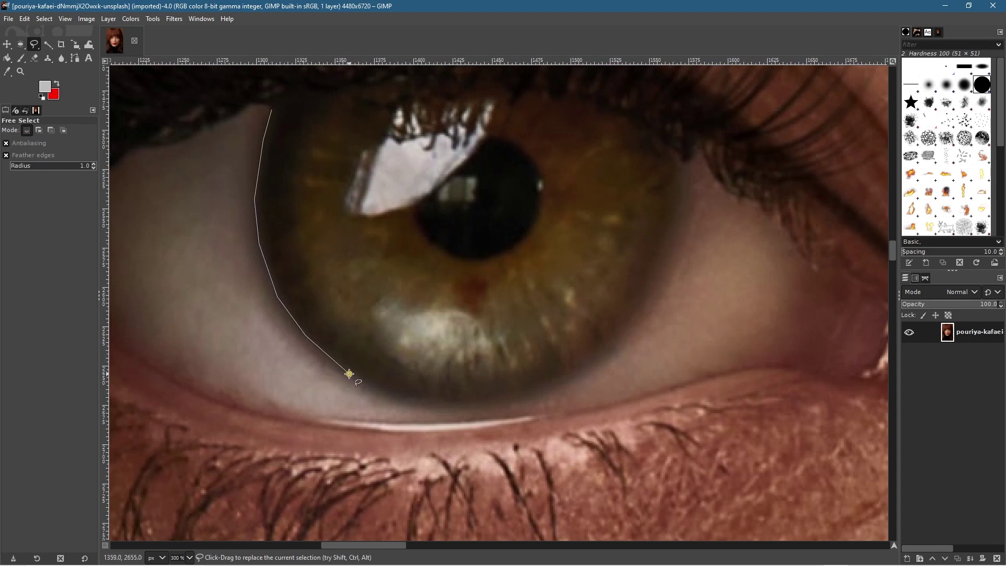
click(391, 393)
click(444, 402)
click(502, 401)
Step: Trace up the right edge and under the lashes, then close and commit the selection
click(565, 385)
click(609, 353)
click(652, 298)
click(677, 234)
click(681, 183)
click(672, 147)
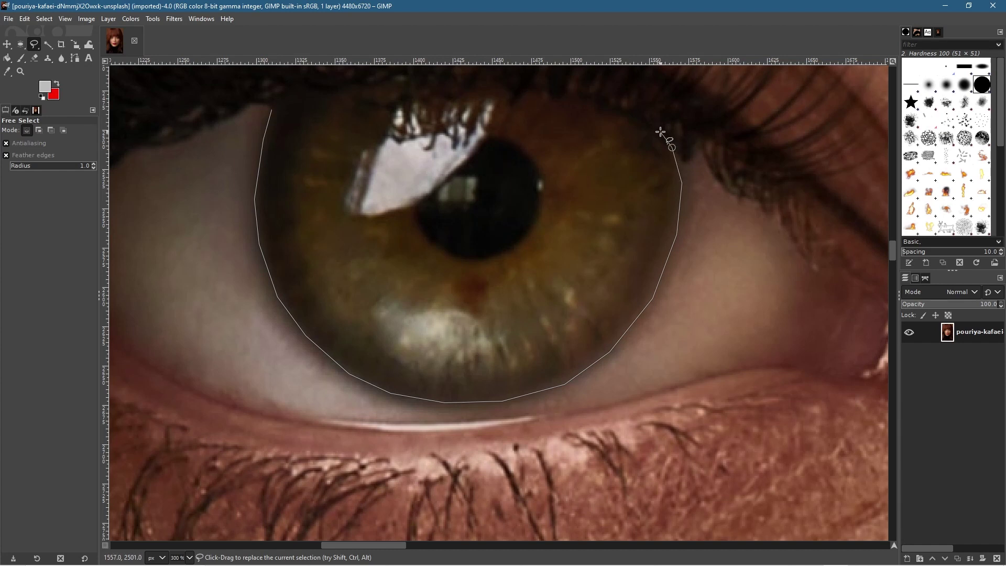
click(622, 113)
click(575, 95)
click(531, 86)
click(455, 75)
click(396, 76)
click(325, 86)
click(269, 110)
key(Return)
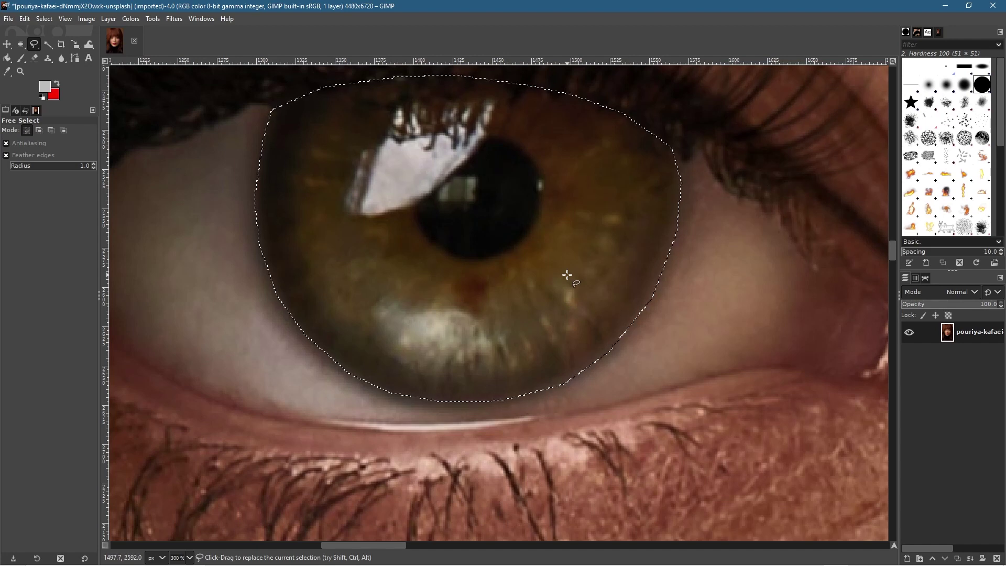
Step: Pan to the right eye, set selection mode to Add, and start its iris outline
drag(395, 544, 640, 543)
drag(891, 250, 892, 244)
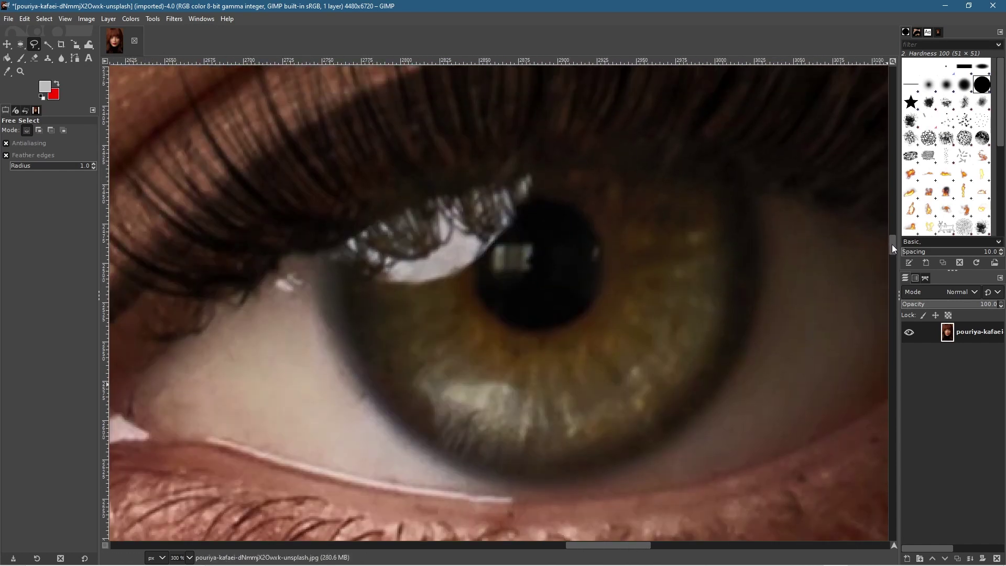
click(38, 130)
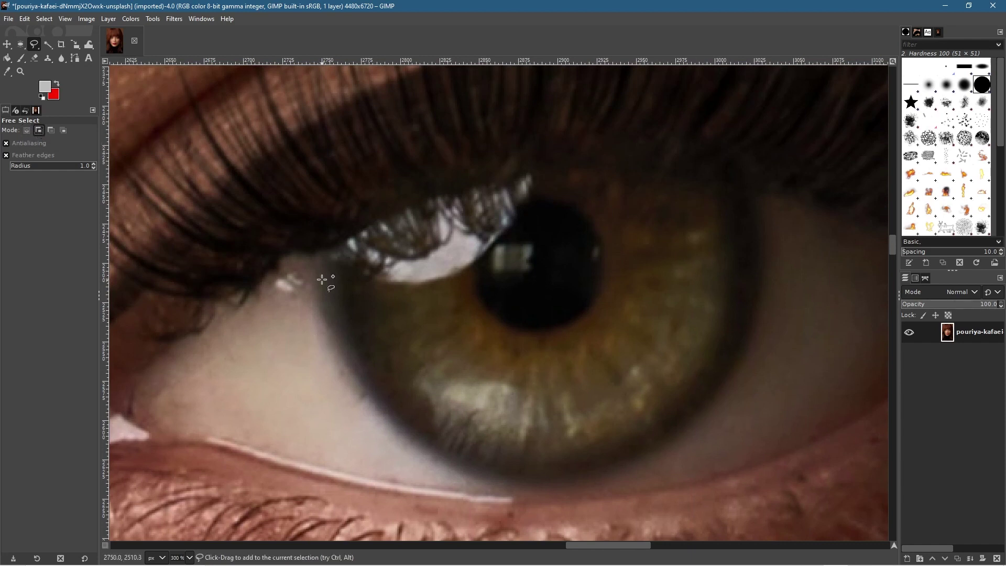
click(337, 249)
Step: Trace the right iris down its left edge, along the bottom and up the right side
drag(339, 291, 346, 346)
click(361, 381)
click(393, 418)
click(440, 446)
click(518, 465)
click(563, 462)
click(611, 448)
click(659, 428)
click(691, 395)
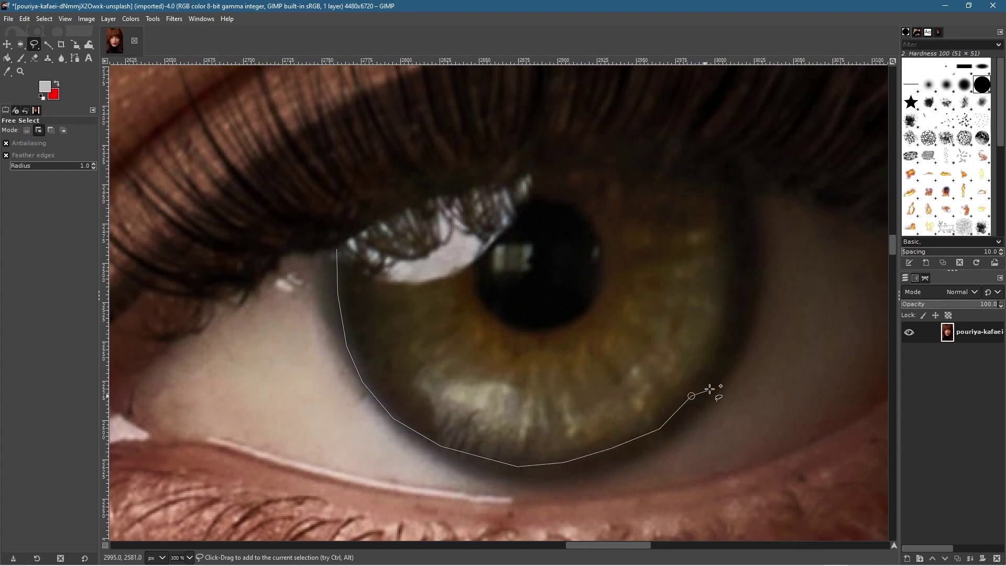
click(723, 351)
Step: Finish the outline along the top, close it, then zoom out to 25% and recentre the face
click(734, 289)
click(732, 232)
click(721, 188)
click(660, 171)
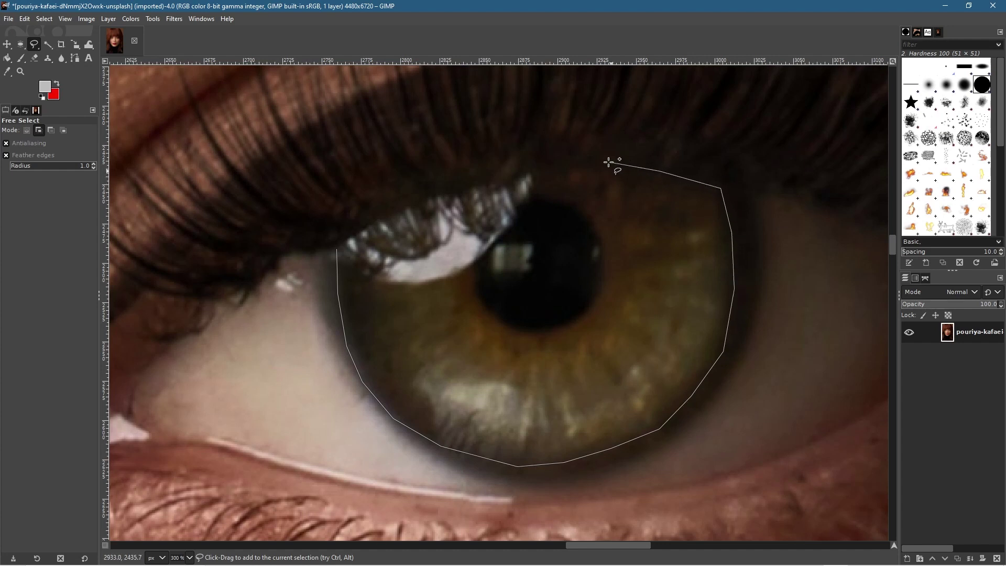
click(597, 160)
click(534, 164)
click(470, 181)
click(403, 206)
click(364, 229)
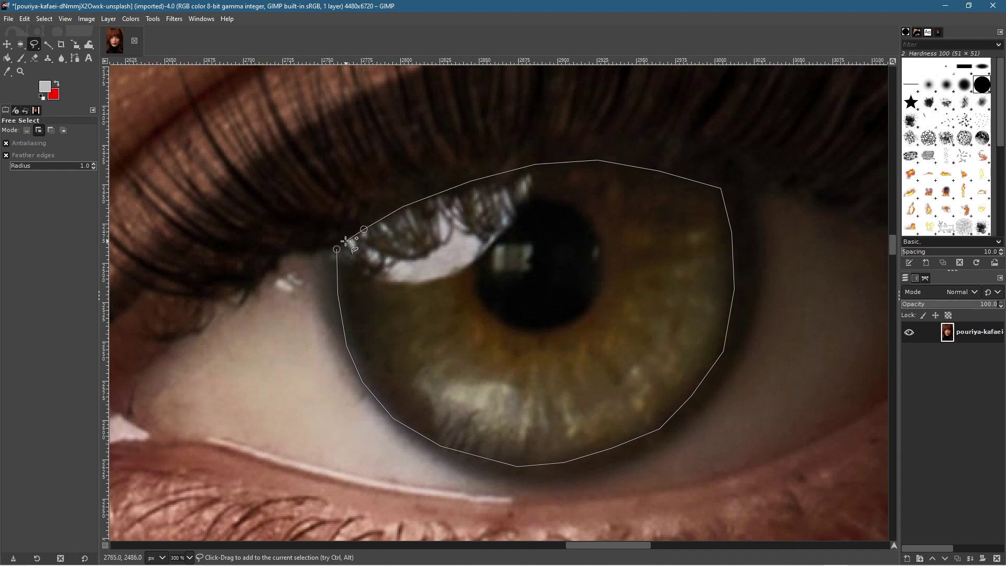
double_click(337, 249)
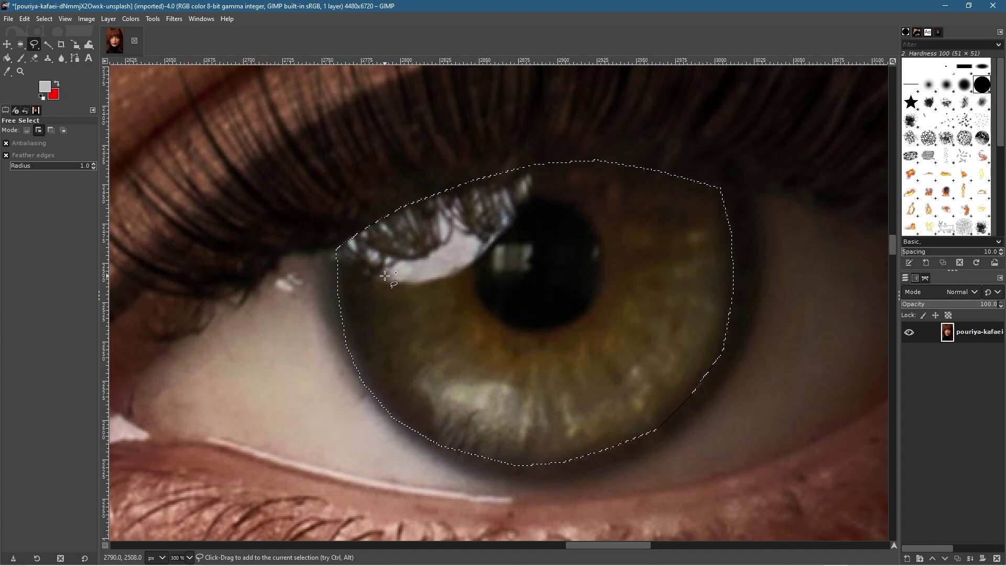
ctrl+scroll(385, 275, down, 7)
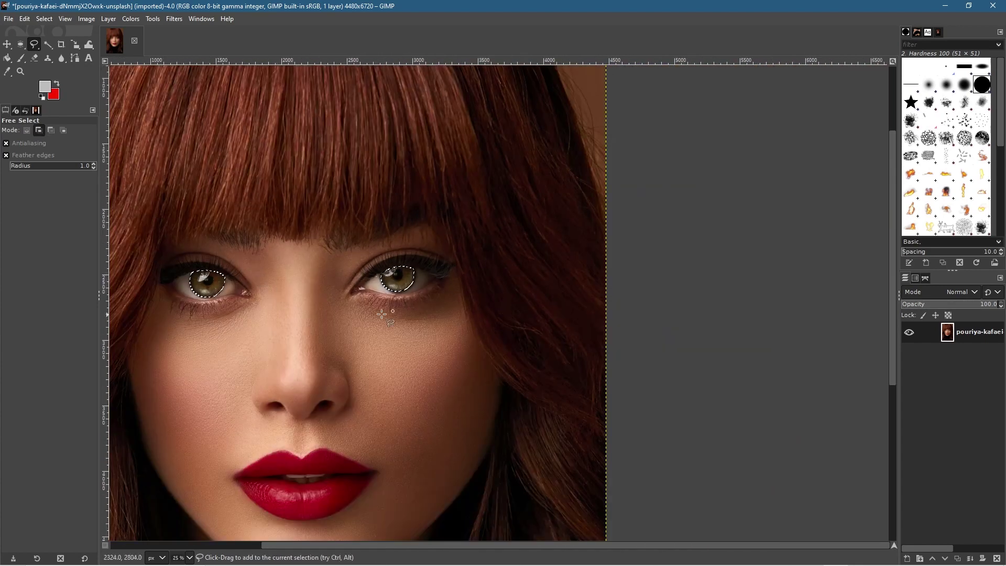
drag(276, 303, 338, 297)
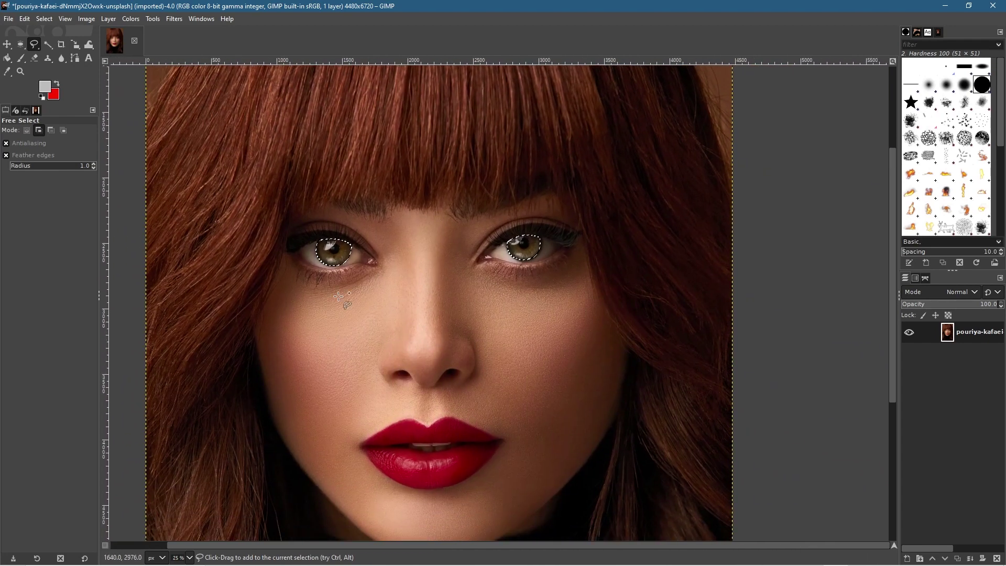
Step: With the Move tool active, add a new transparency-filled layer above the photo
click(8, 47)
drag(401, 371, 473, 366)
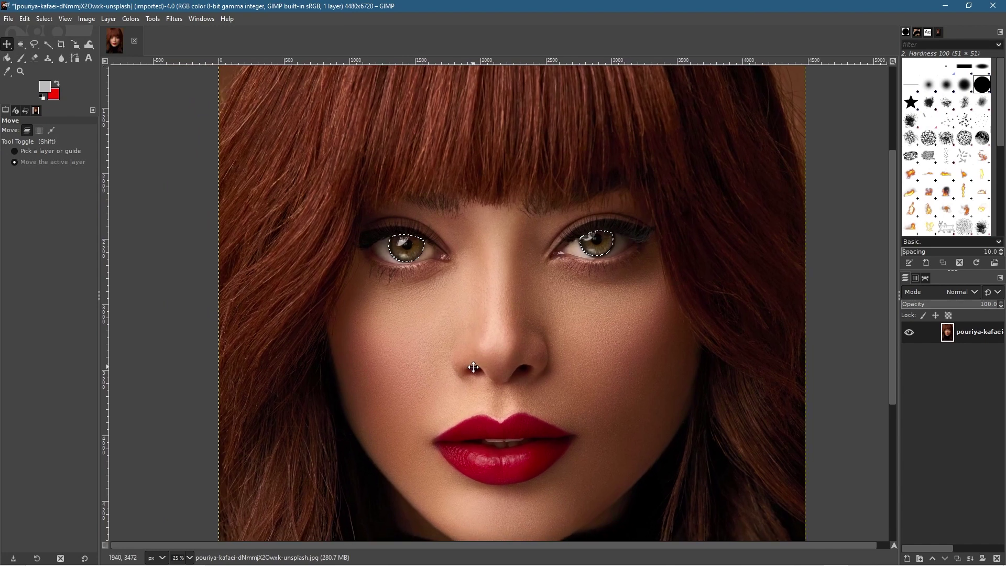
click(909, 559)
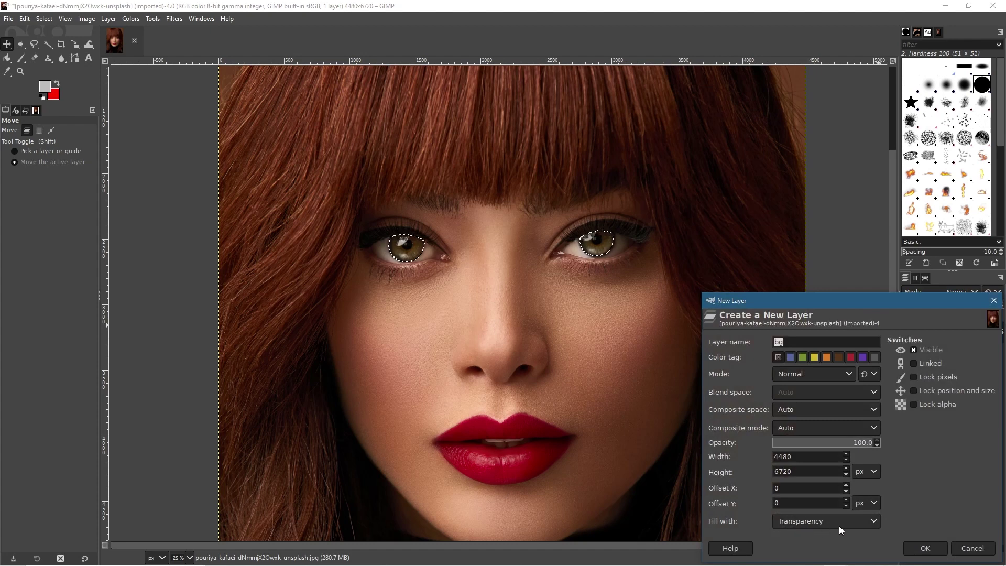
click(838, 526)
click(835, 525)
click(925, 548)
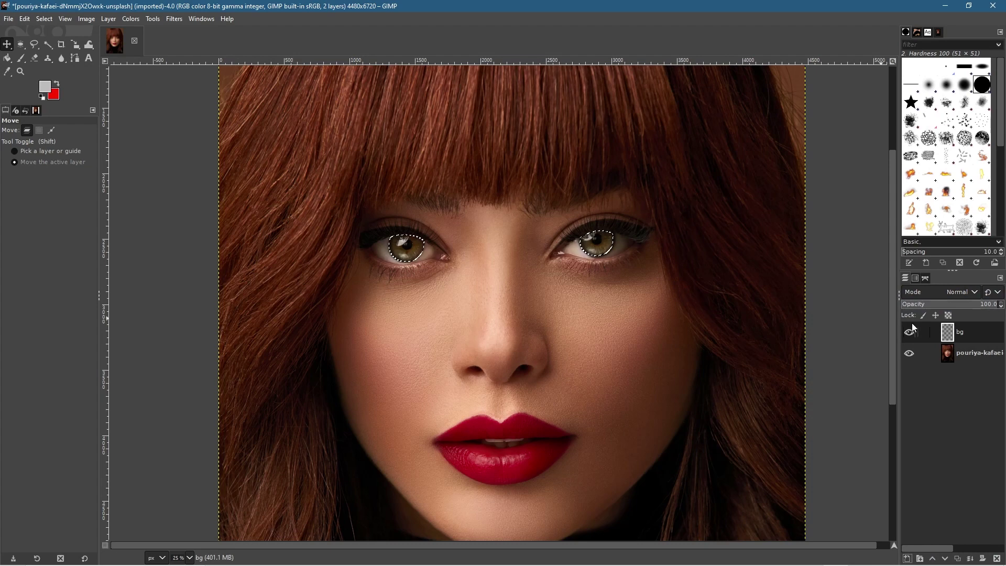
Step: Copy the selected irises from the photo layer and rename the new layer 'eyes'
click(950, 356)
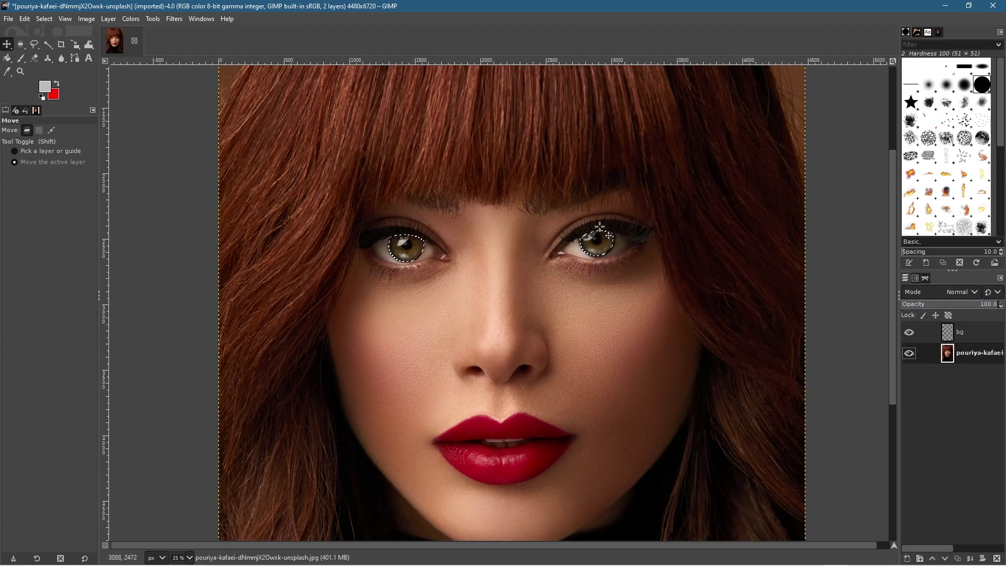
click(24, 19)
click(39, 89)
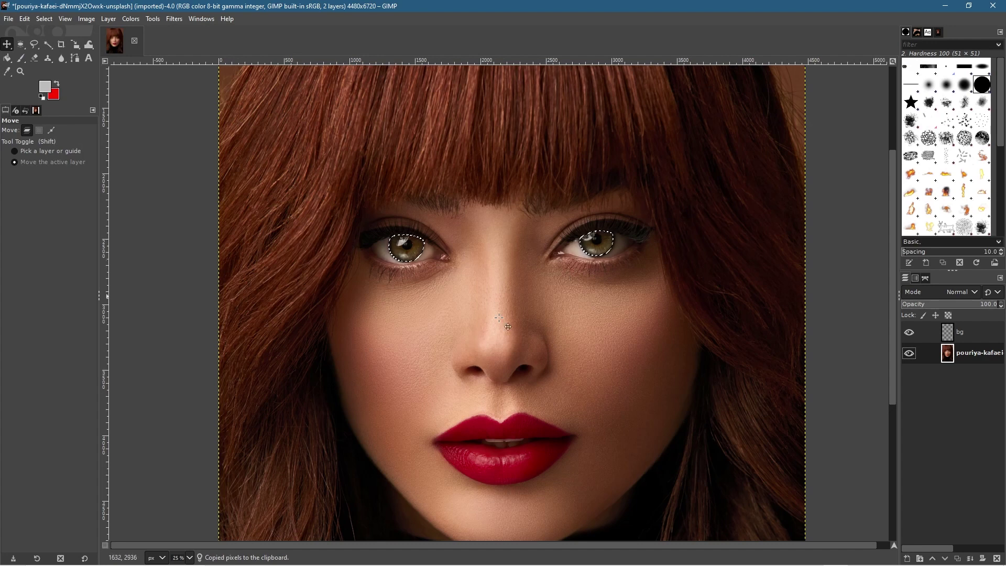
click(970, 332)
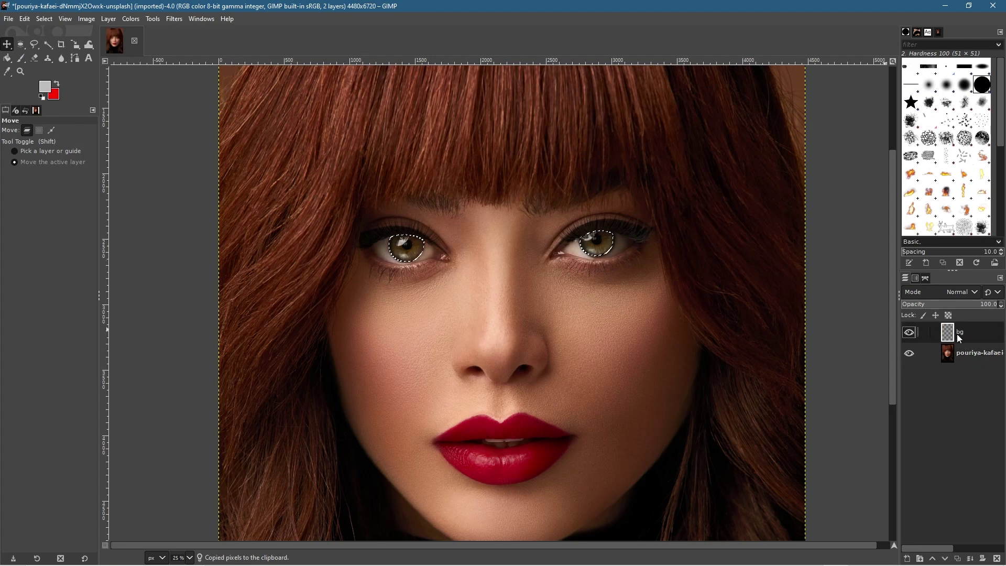
double_click(960, 332)
key(Return)
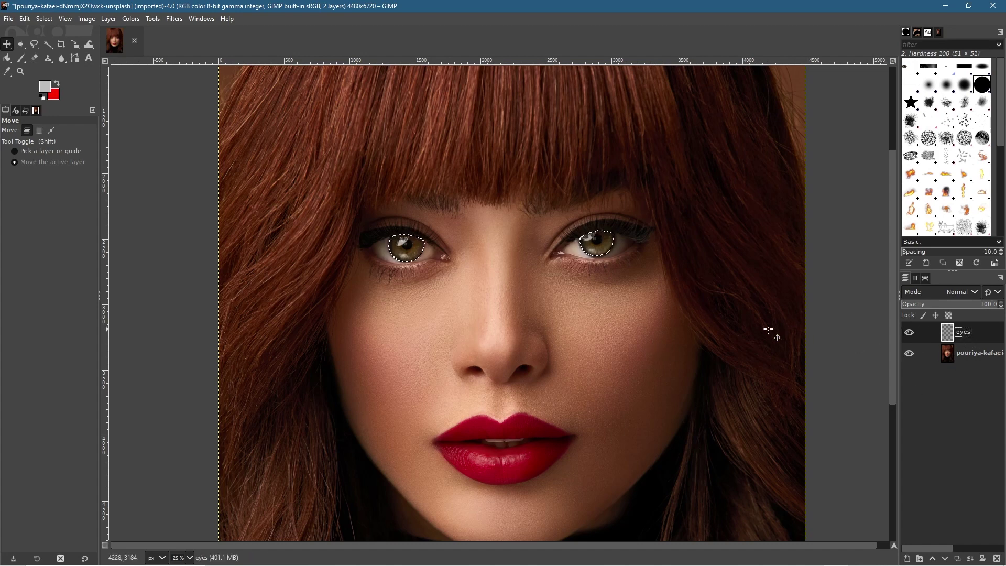
Step: Paste and anchor the irises onto the eyes layer, toggling the photo to check them
click(25, 19)
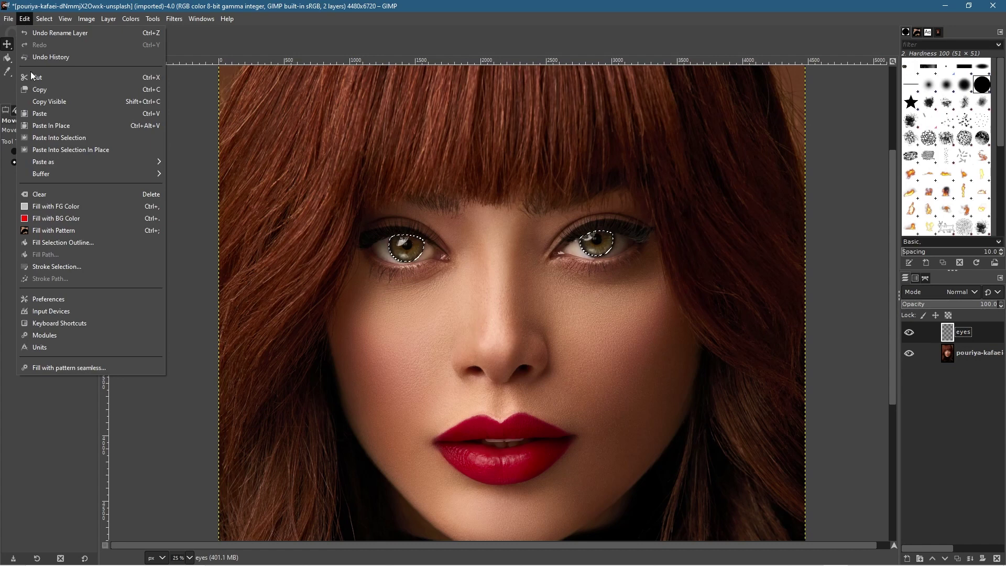
click(40, 114)
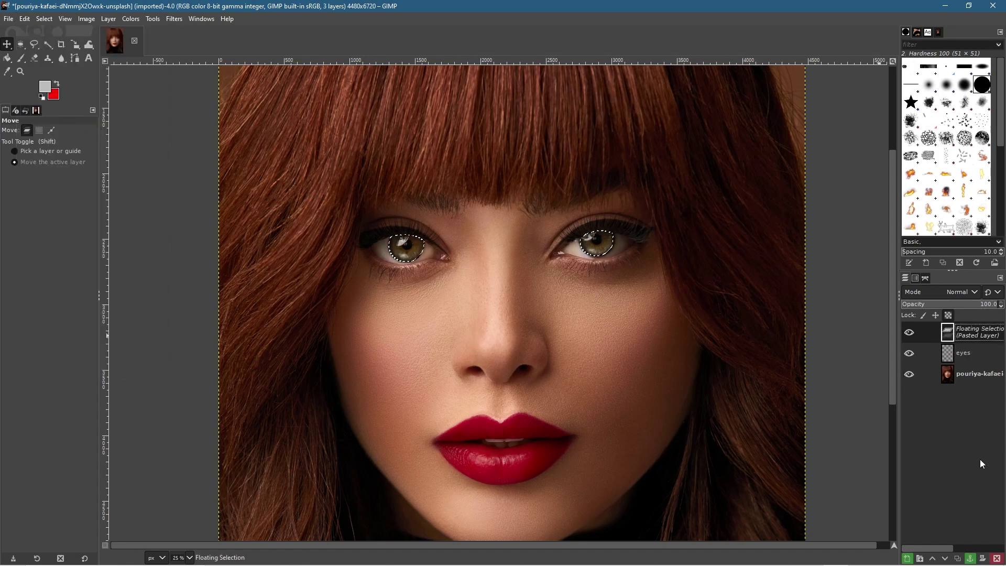
click(971, 559)
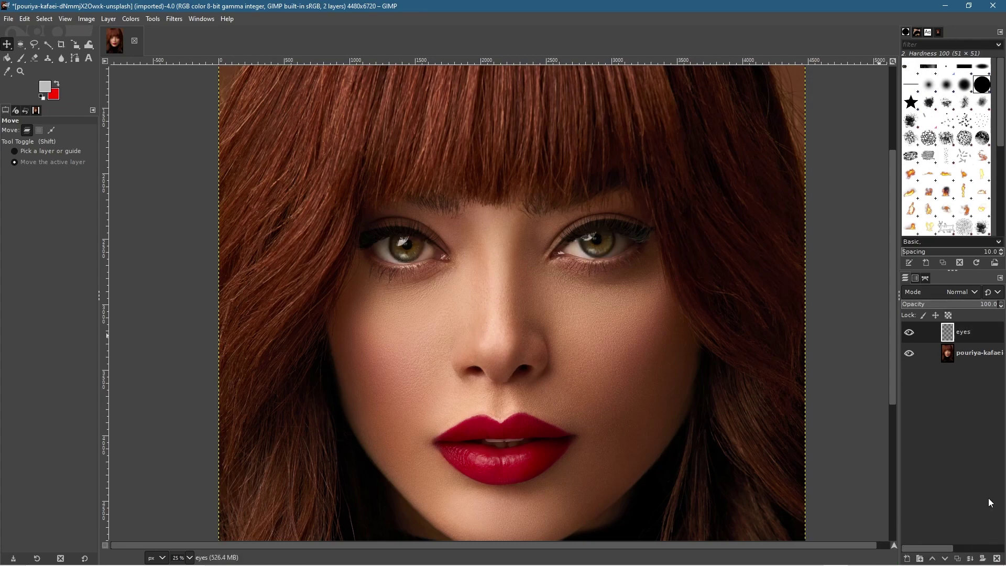
click(909, 353)
click(909, 353)
click(909, 353)
click(909, 354)
click(909, 353)
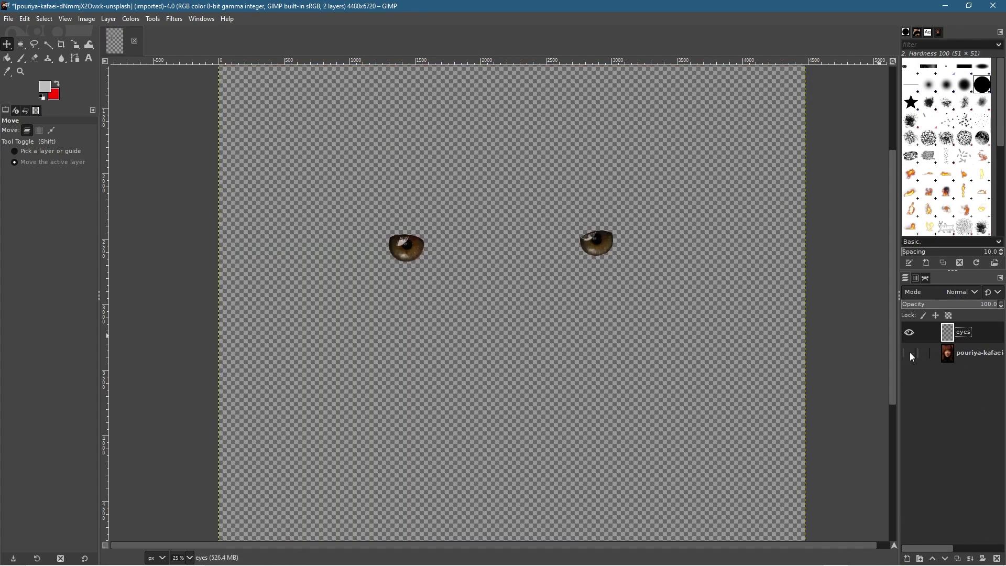
click(909, 353)
click(909, 353)
click(909, 353)
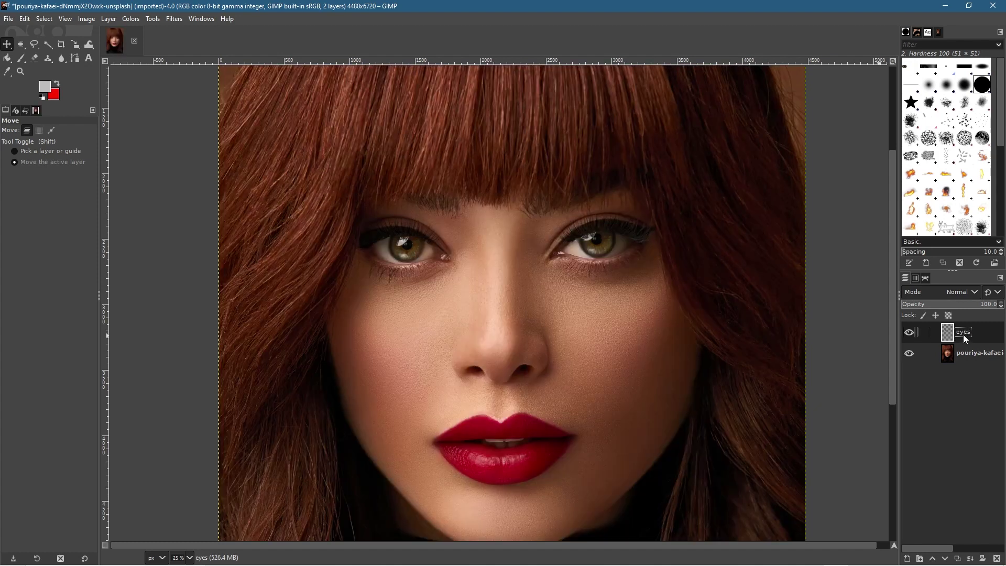
Step: Duplicate the eyes layer twice and hide 'eyes' and 'eyes copy'
right_click(966, 339)
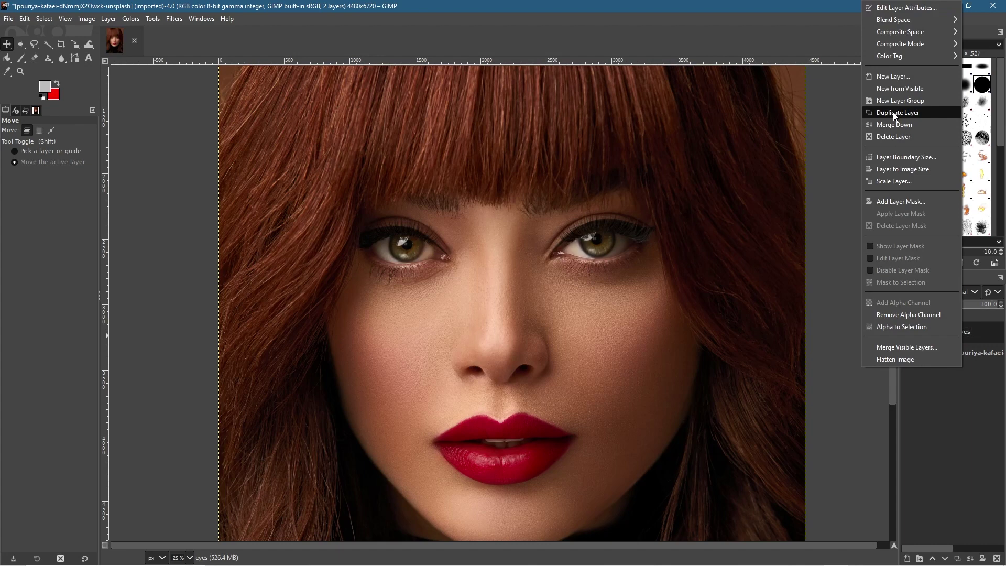
click(897, 112)
right_click(963, 331)
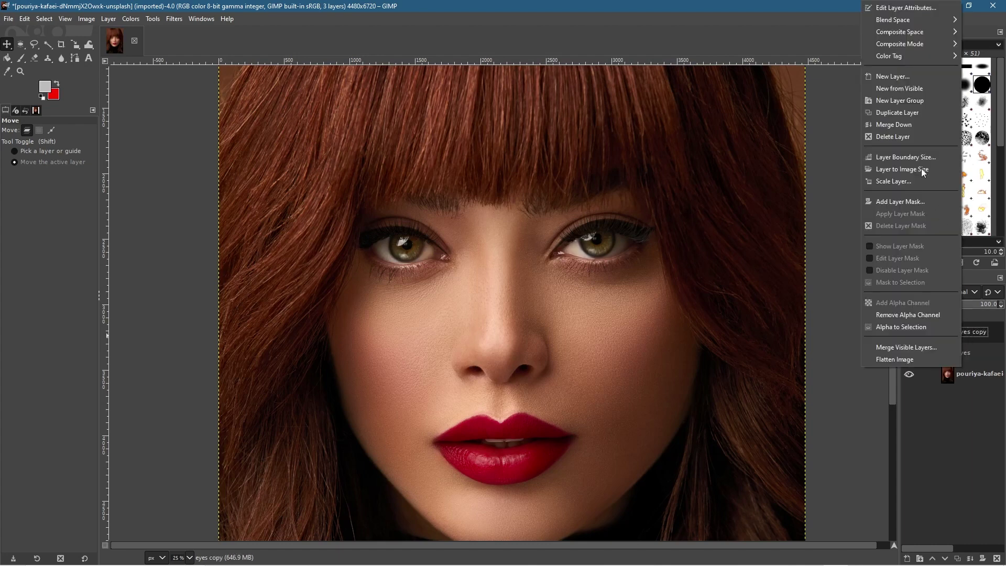
click(896, 112)
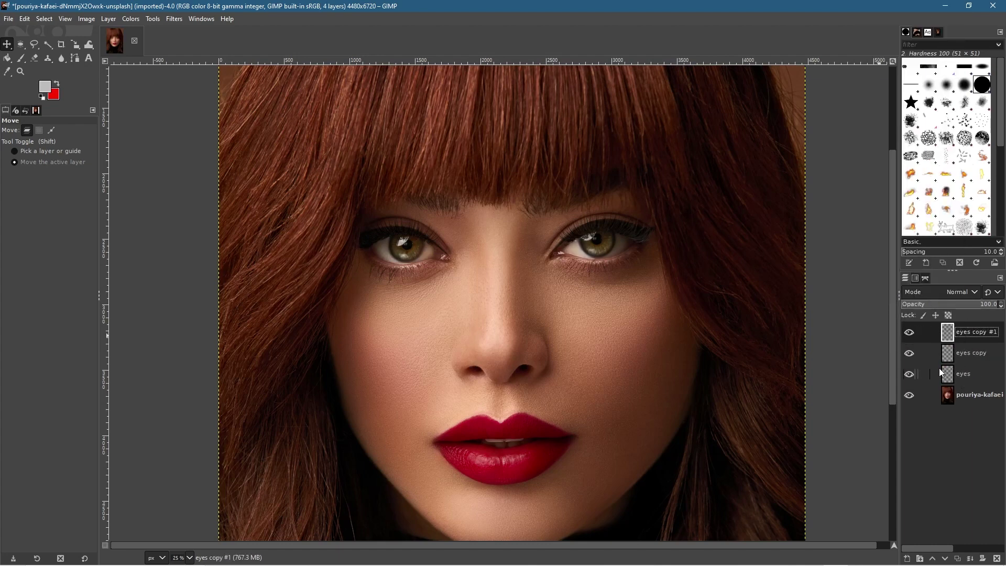
click(910, 354)
click(910, 373)
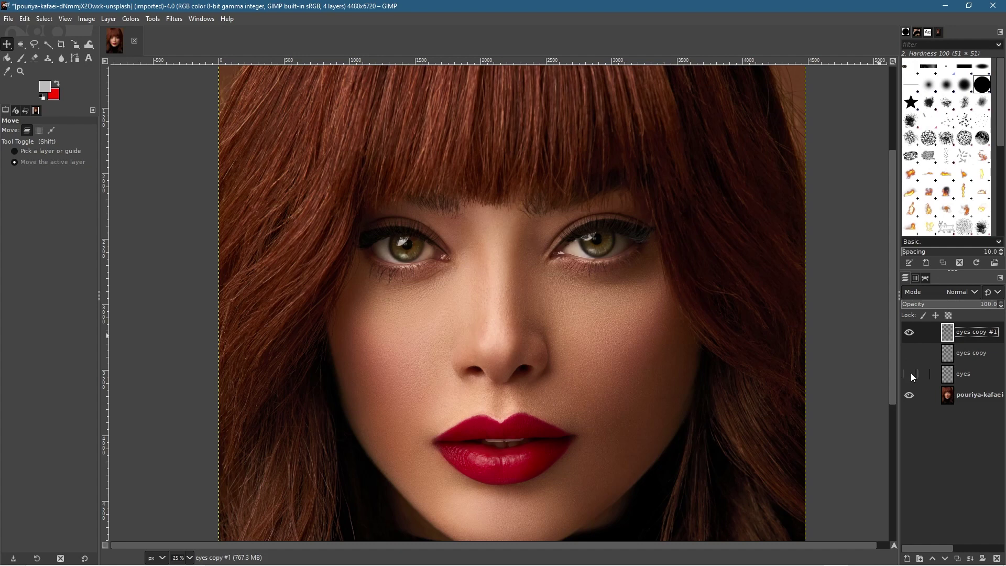
Step: Make 'eyes copy #1' the active layer and briefly hide the portrait to check it
click(981, 359)
click(973, 375)
click(974, 353)
click(978, 374)
click(976, 354)
click(971, 333)
click(911, 395)
click(912, 395)
Step: In Hue-Saturation, set Hue to -102.1 and Lightness to -2.4 to turn the irises purple
click(86, 19)
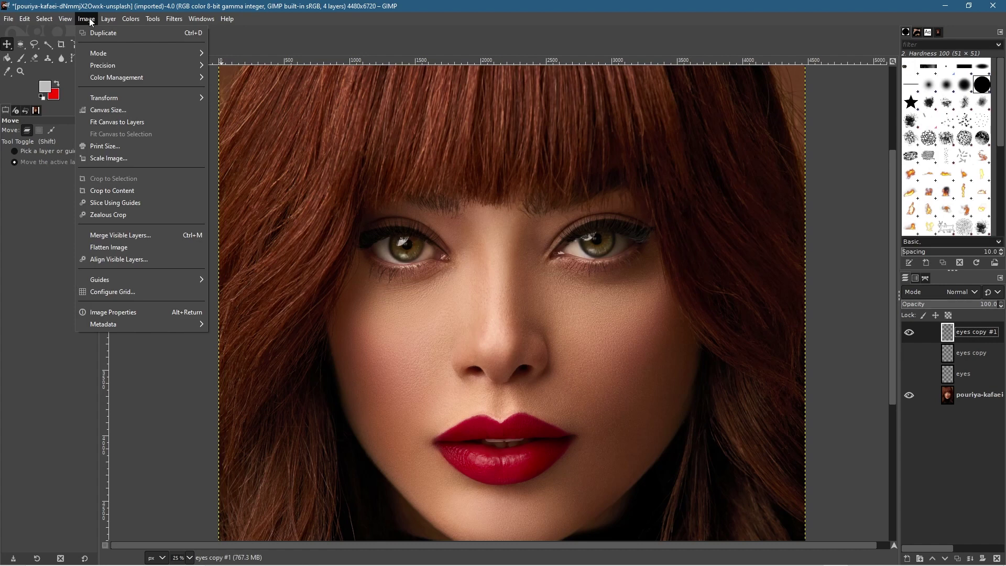
click(126, 19)
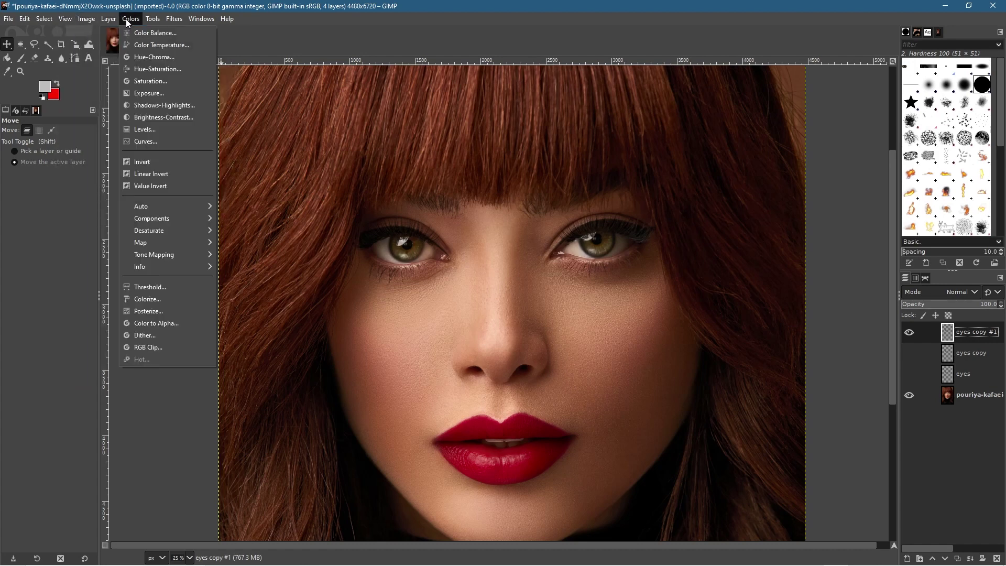
click(153, 70)
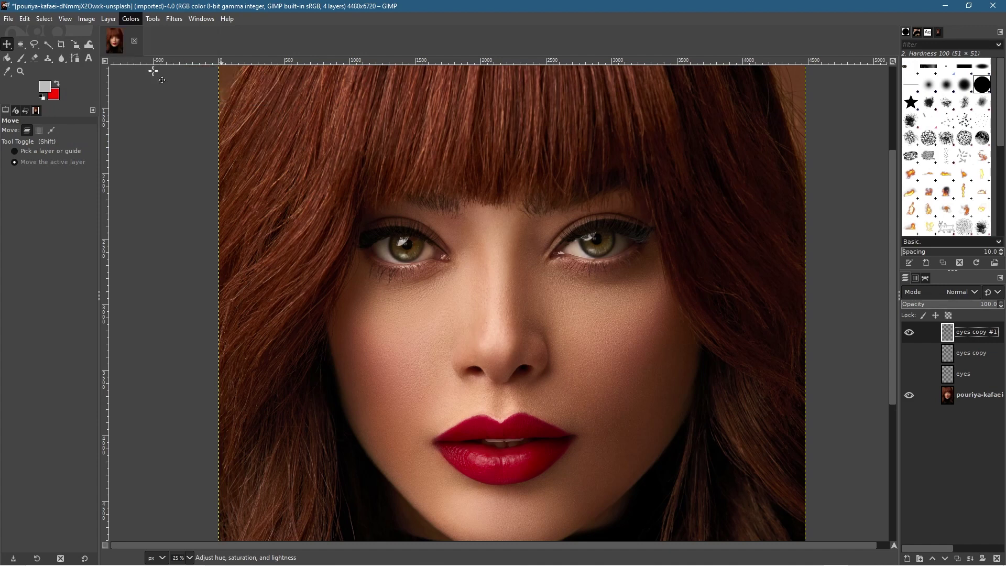
drag(799, 153, 877, 129)
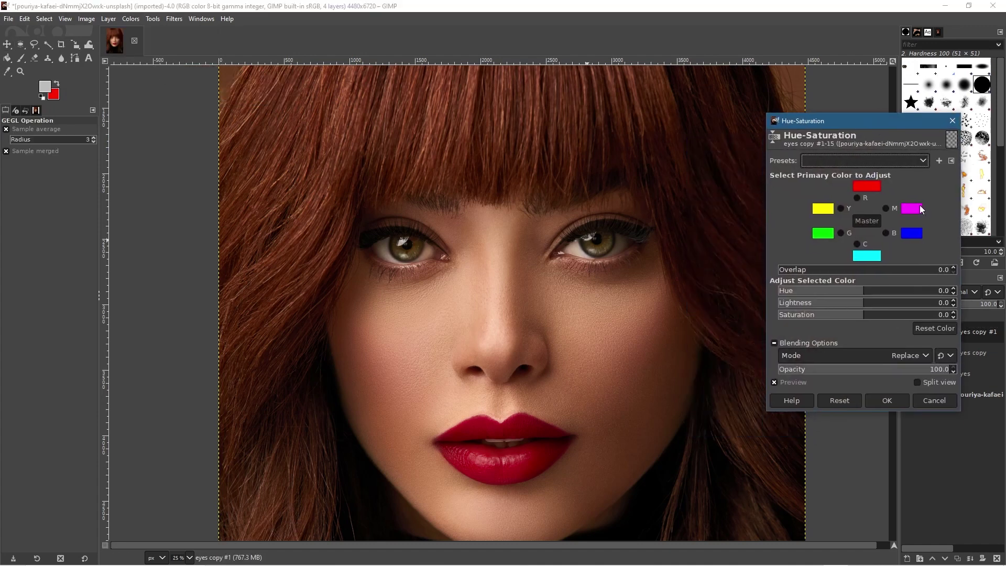
drag(862, 291, 817, 290)
drag(796, 290, 911, 290)
click(910, 162)
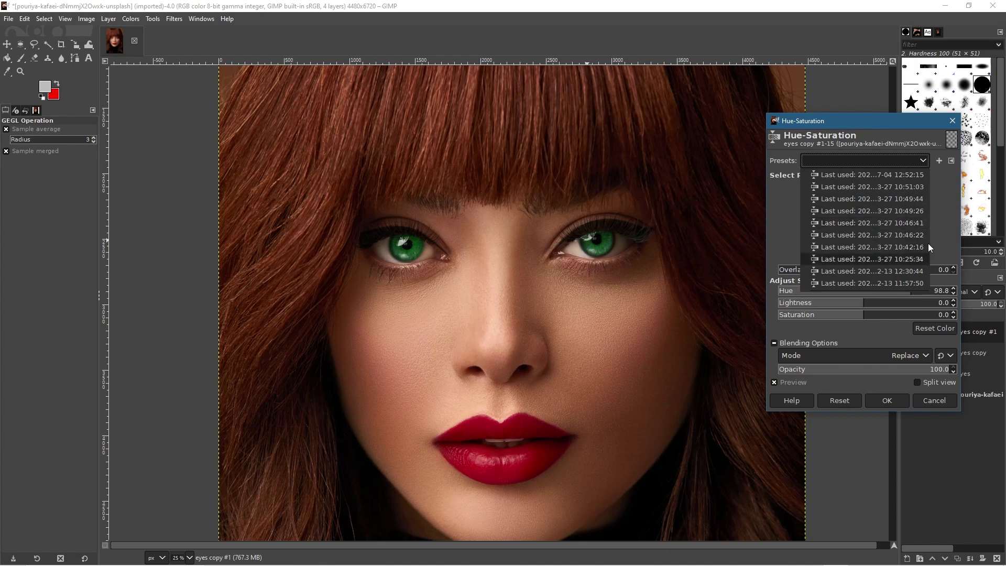
click(940, 217)
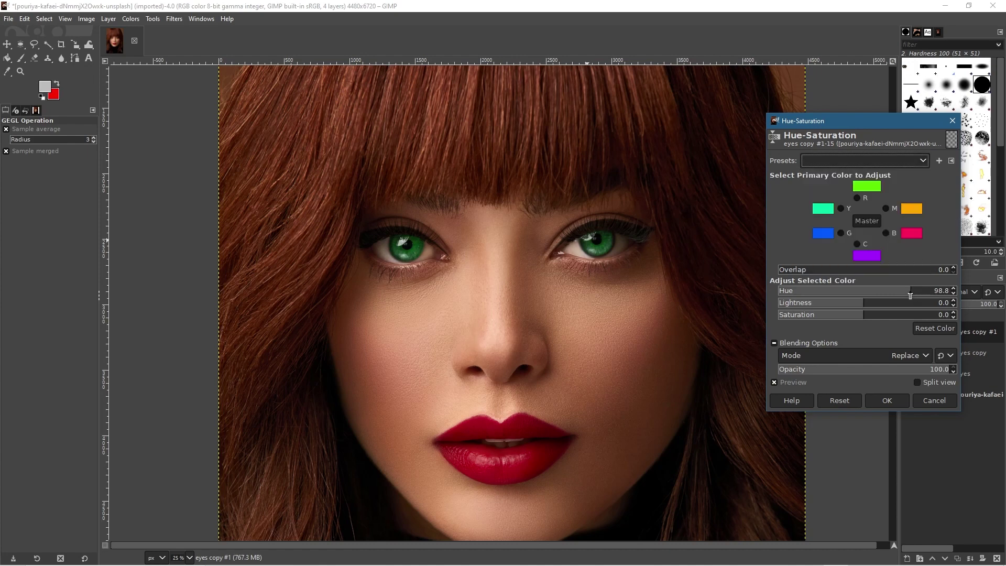
drag(913, 290, 818, 294)
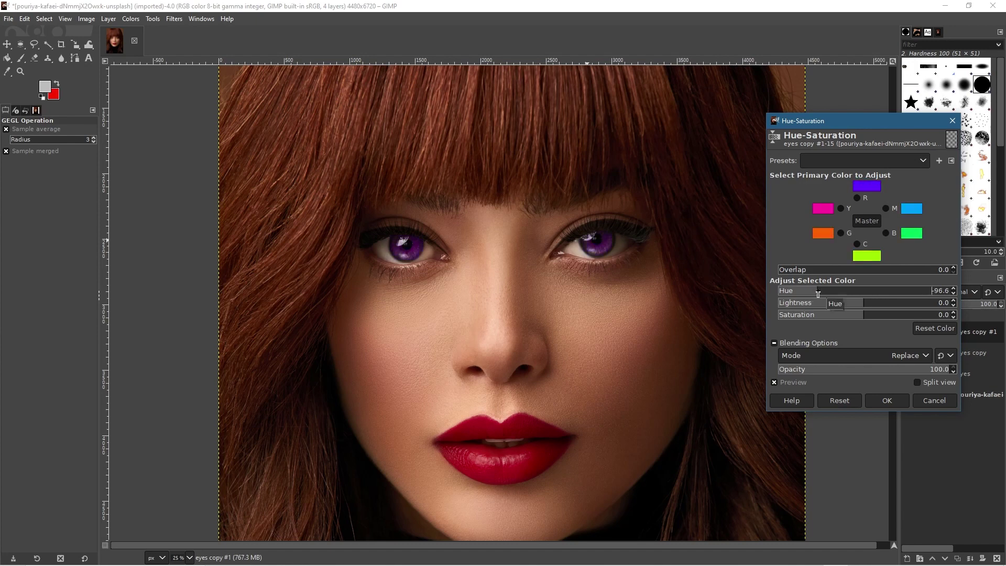
mouse_move(858, 303)
mouse_down()
mouse_move(799, 297)
mouse_move(861, 303)
mouse_up()
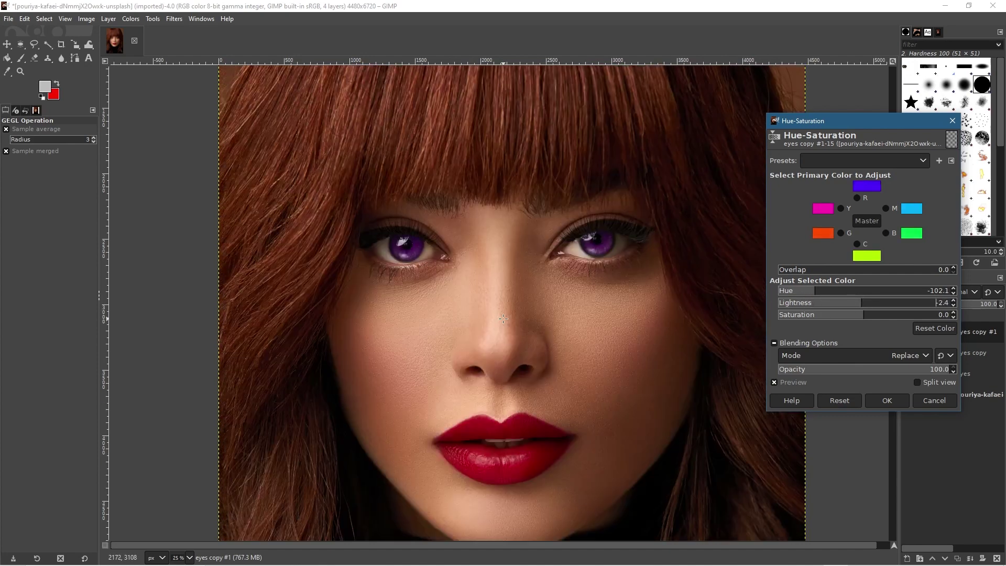
scroll(503, 318, down, 3)
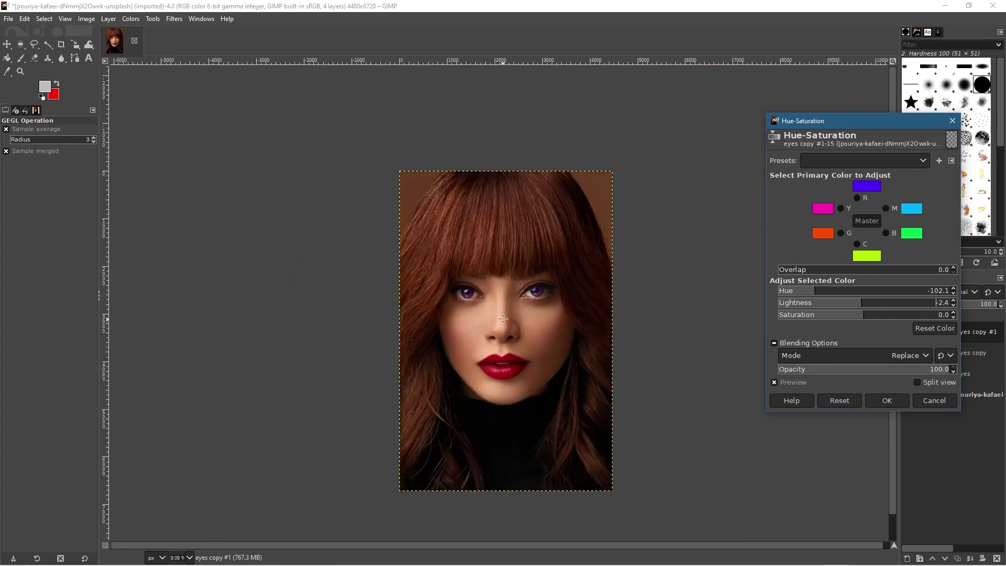
Step: Set Lightness -8.5, Saturation 54.9 and Hue -115.2, then apply the Hue-Saturation change
scroll(503, 318, up, 1)
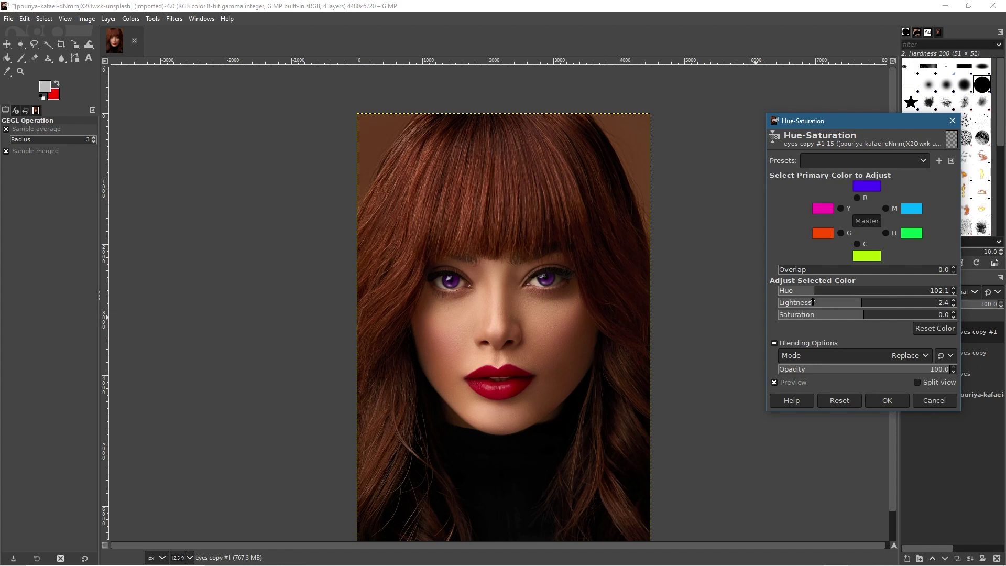
mouse_move(860, 303)
mouse_down()
mouse_move(770, 304)
mouse_move(889, 303)
mouse_move(852, 303)
mouse_up()
drag(862, 315, 914, 320)
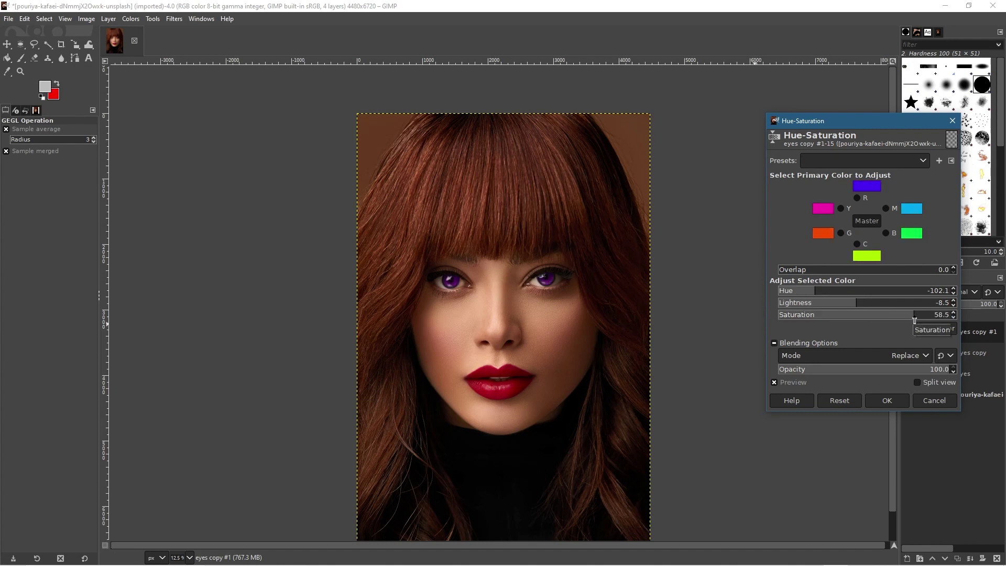
drag(815, 291, 846, 299)
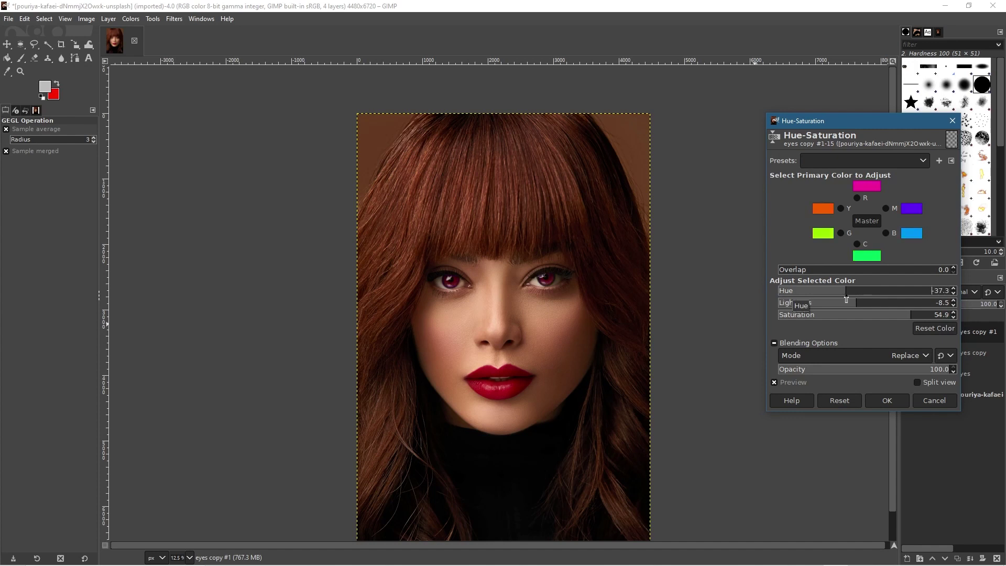
drag(850, 300, 851, 300)
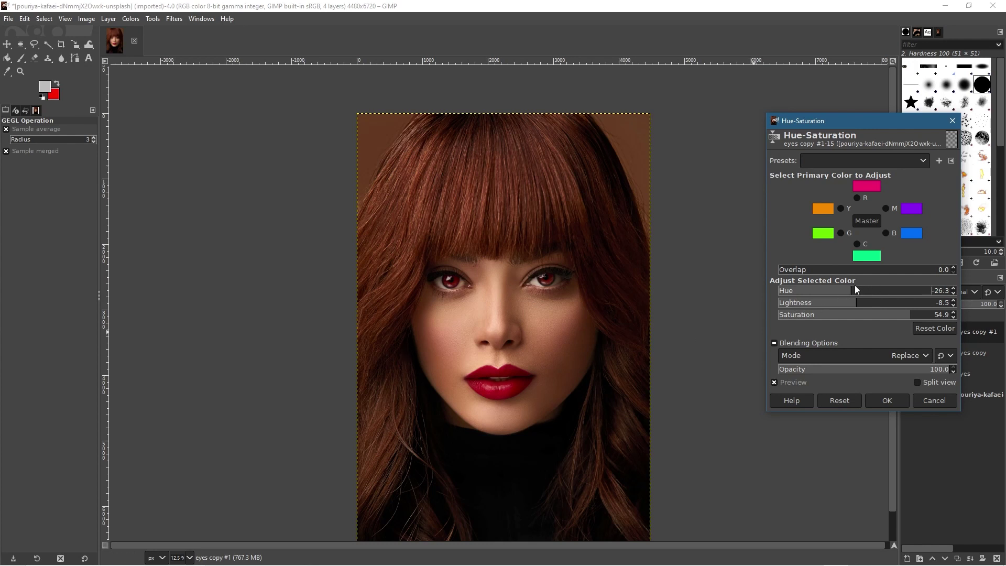
drag(852, 292, 808, 291)
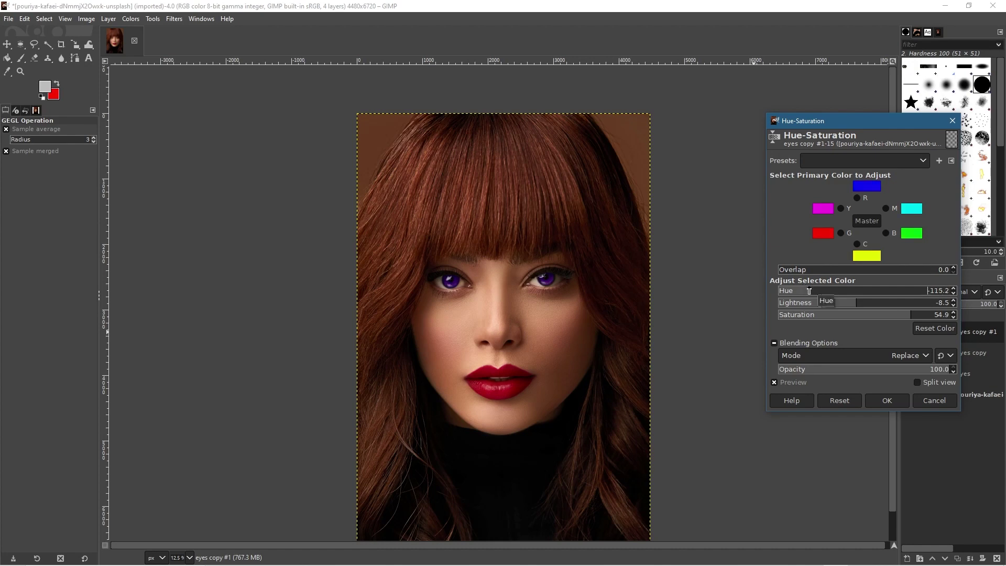
scroll(482, 306, up, 1)
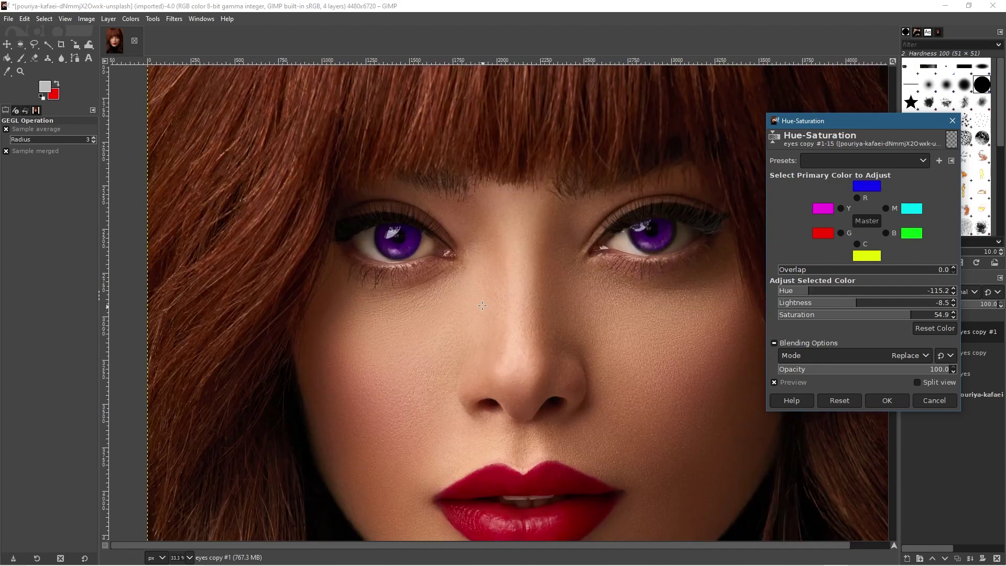
scroll(482, 305, up, 1)
scroll(482, 305, down, 1)
click(879, 398)
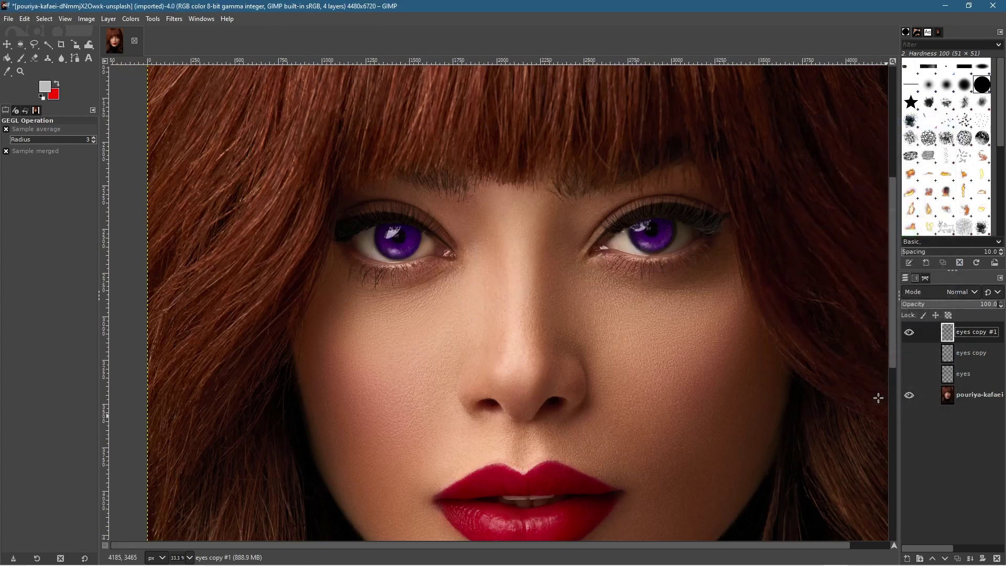
Step: Hide 'eyes copy #1', show 'eyes copy', and rename 'eyes copy #1' to 'eyes purple'
click(909, 331)
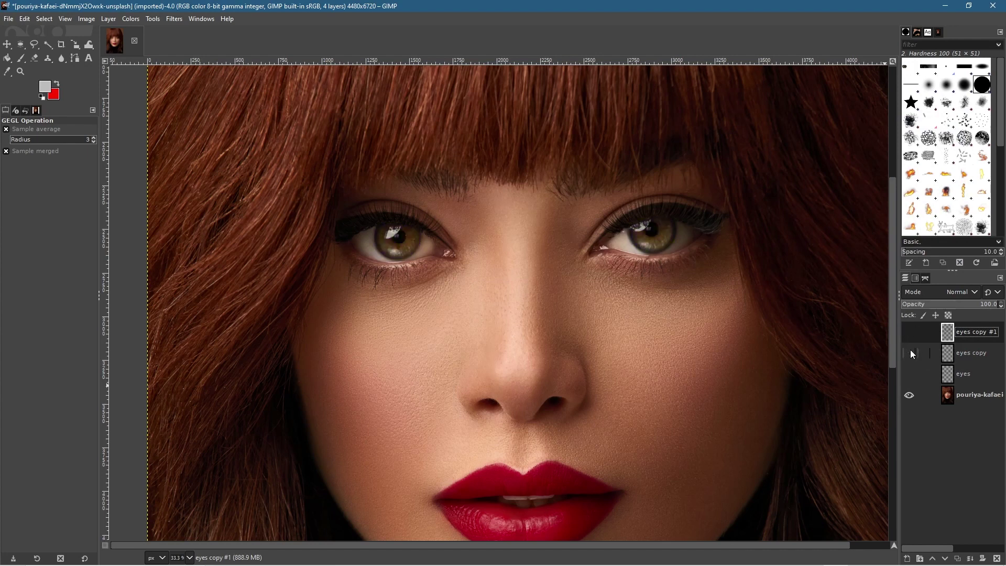
click(910, 353)
click(960, 353)
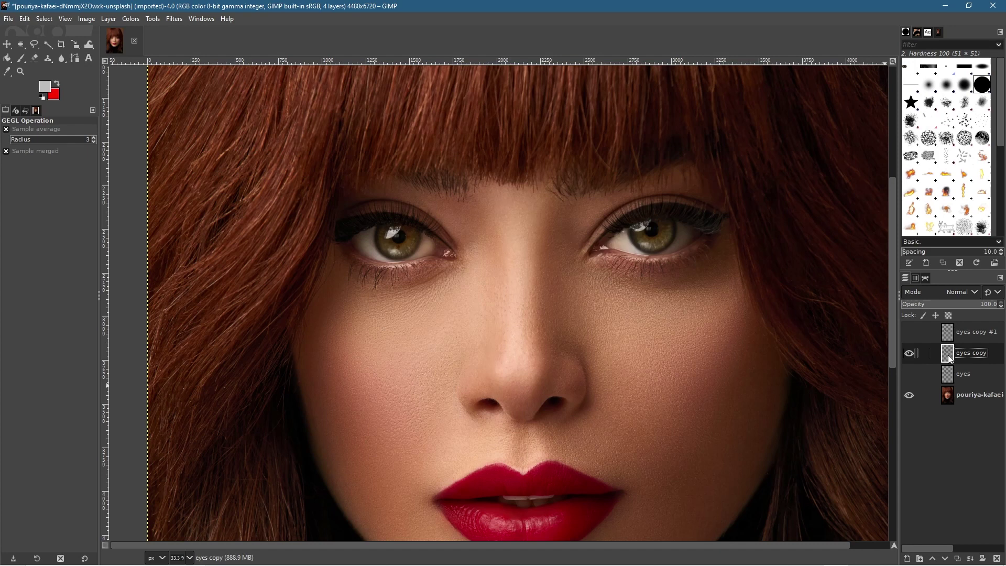
double_click(961, 332)
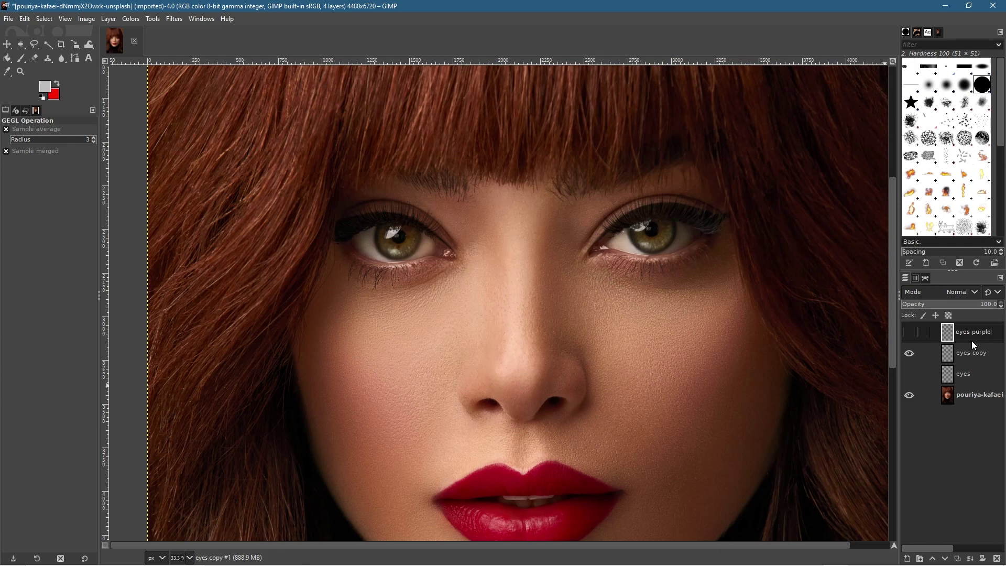
key(Return)
Step: Toggle 'eyes purple' to compare with the natural eyes, leave it hidden, and select 'eyes copy'
click(908, 332)
click(909, 332)
click(909, 332)
click(909, 333)
click(978, 359)
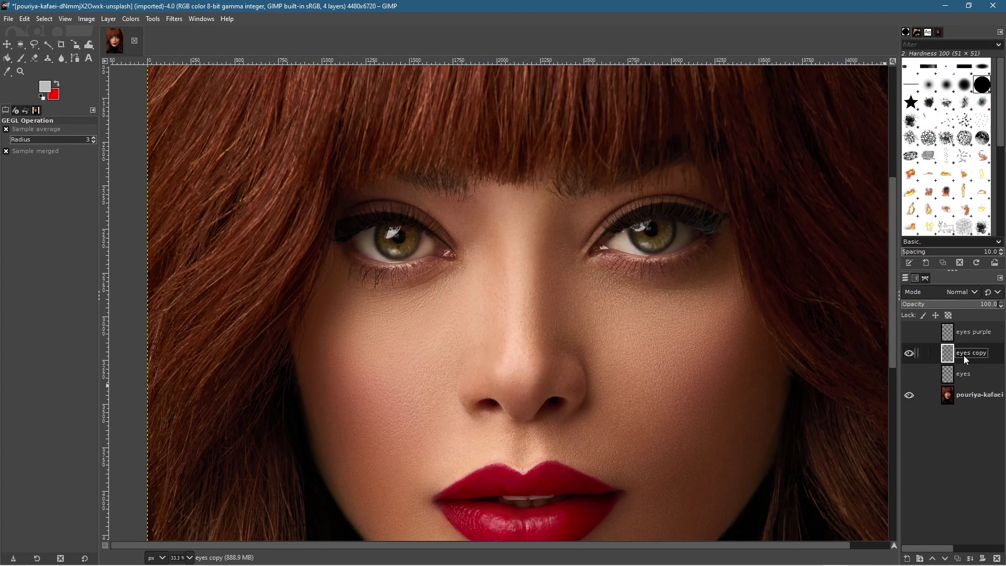
click(127, 20)
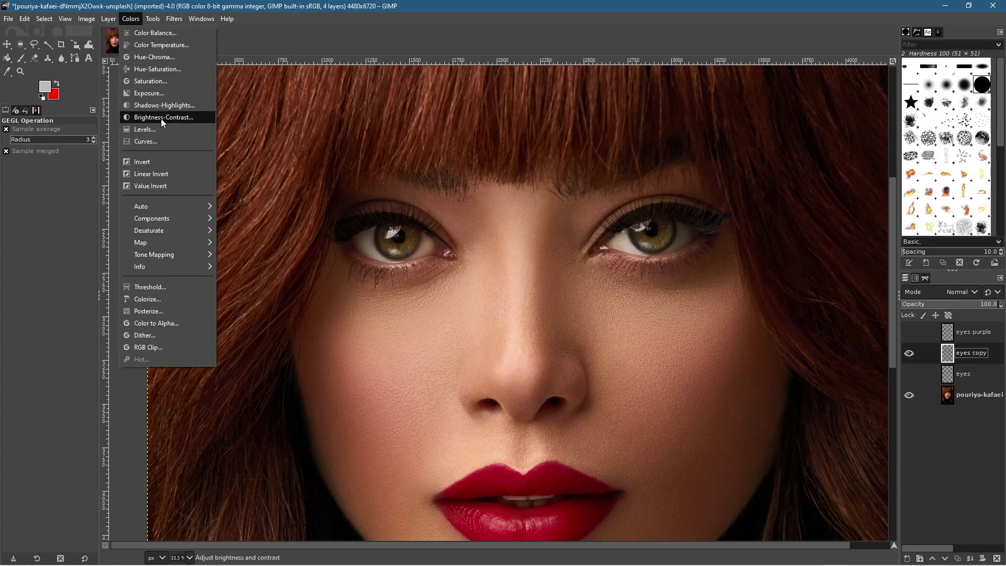
Step: Apply Hue-Saturation to 'eyes copy' with Hue -180, Lightness 0.6 and Saturation 19.5
click(156, 72)
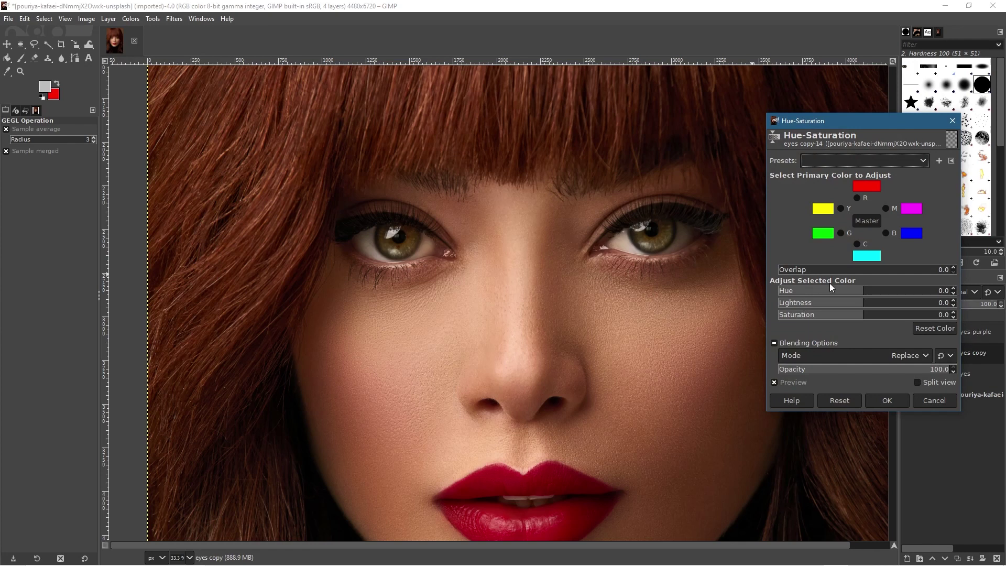
drag(866, 293, 764, 289)
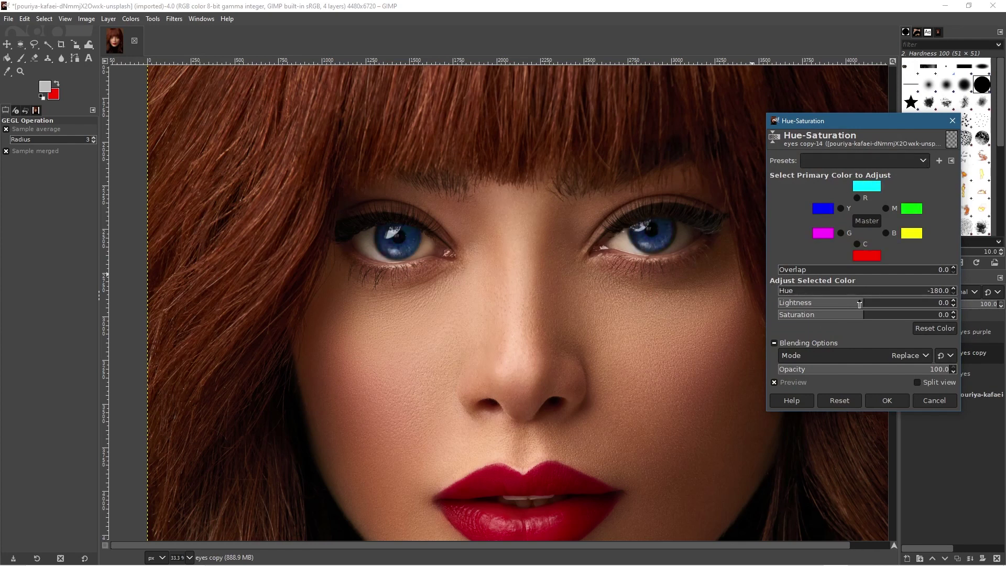
mouse_move(864, 304)
mouse_down()
mouse_move(879, 303)
mouse_move(868, 303)
mouse_move(866, 316)
mouse_move(906, 315)
mouse_move(827, 314)
mouse_move(880, 315)
mouse_up()
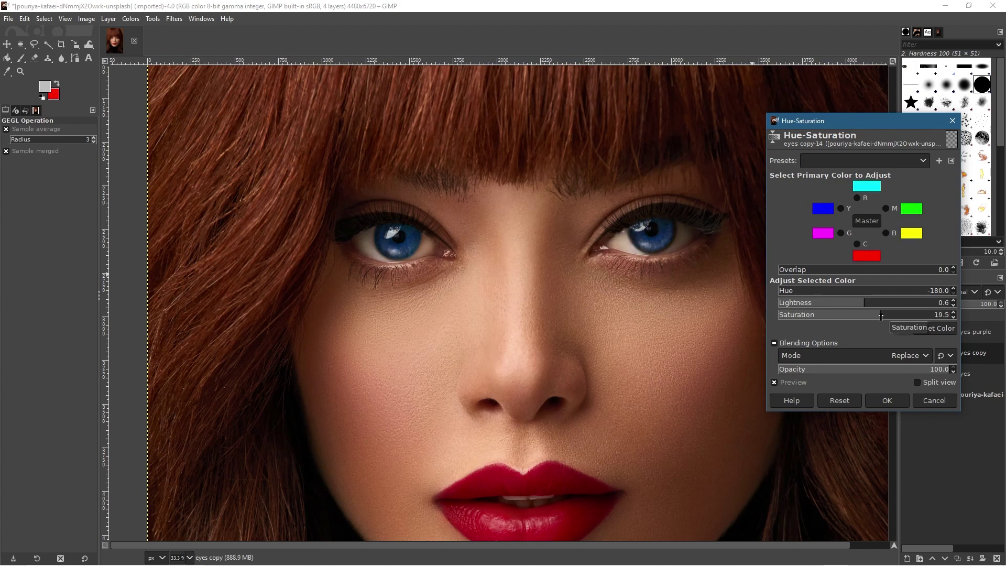
click(891, 401)
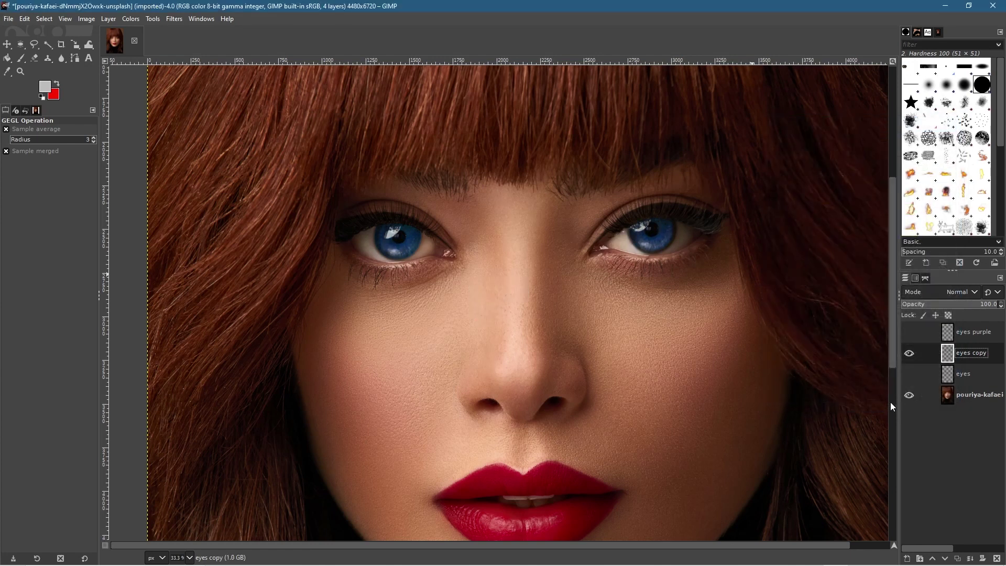
Step: Rename the 'eyes copy' layer to 'eyes blue', fixing a first typo, then select the 'eyes' layer
double_click(968, 354)
double_click(979, 352)
text(pl)
key(Return)
double_click(970, 353)
double_click(978, 352)
text(blue)
key(Return)
click(941, 379)
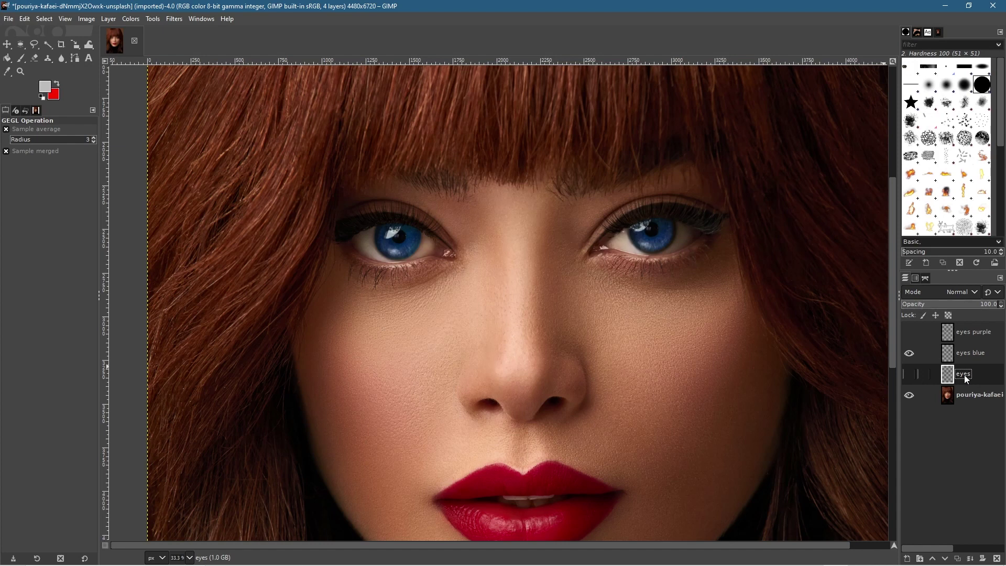
Step: Show the 'eyes purple' layer and duplicate it
right_click(966, 378)
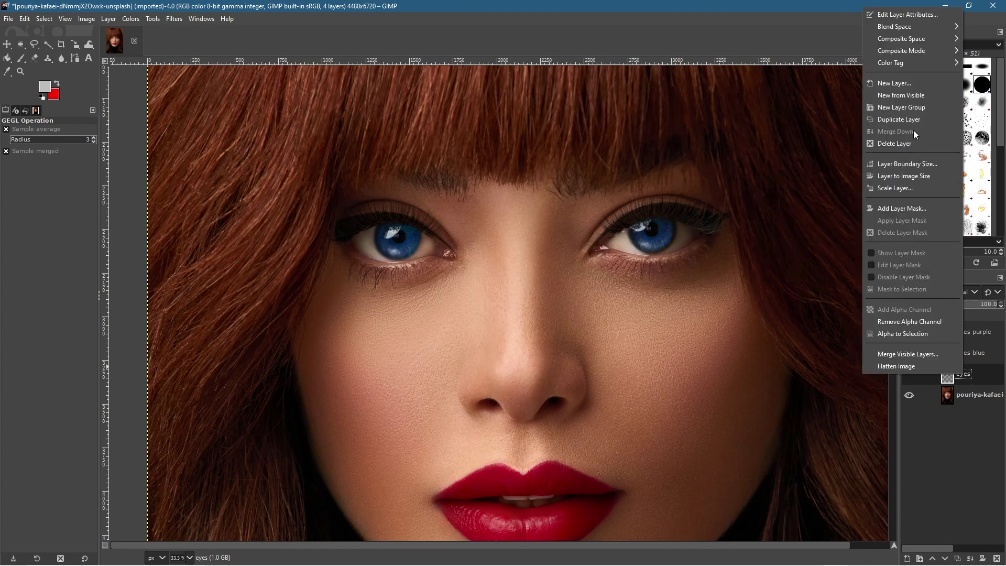
click(979, 350)
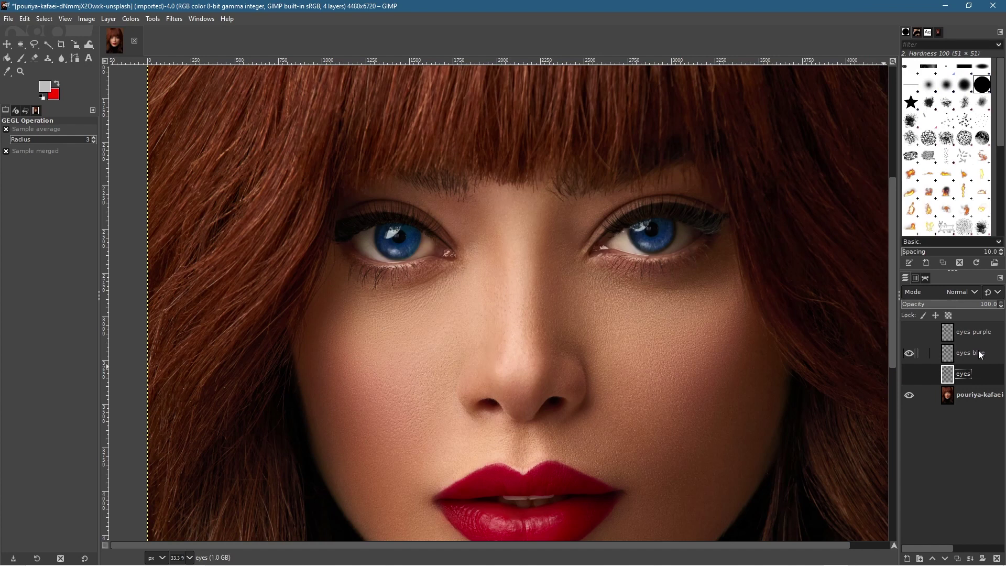
click(911, 332)
click(914, 333)
click(913, 333)
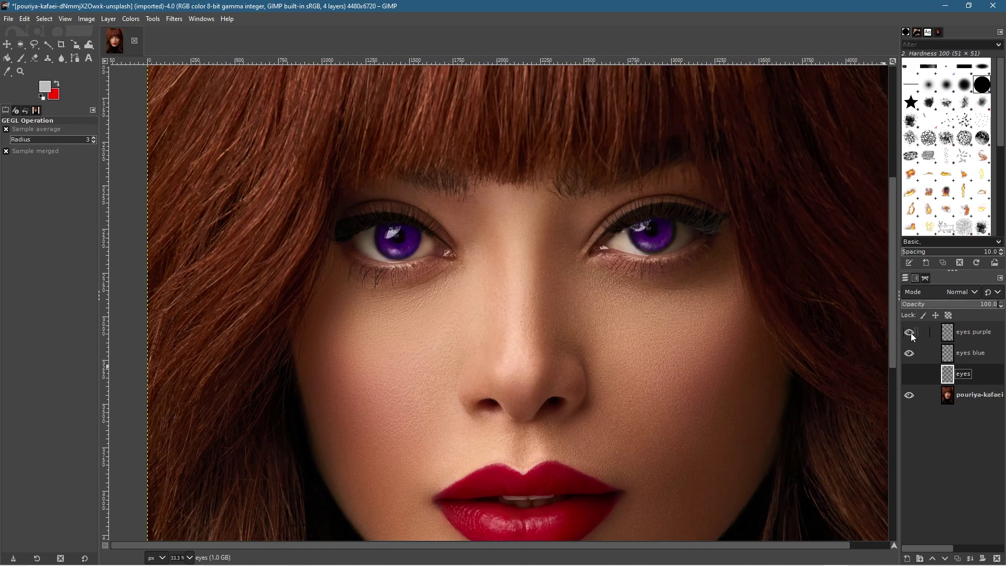
click(968, 332)
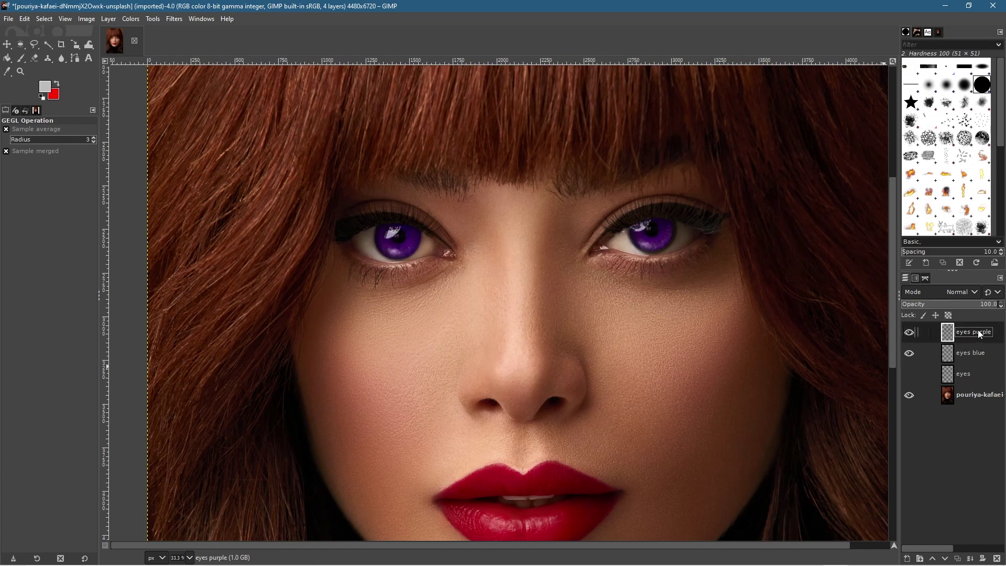
right_click(975, 335)
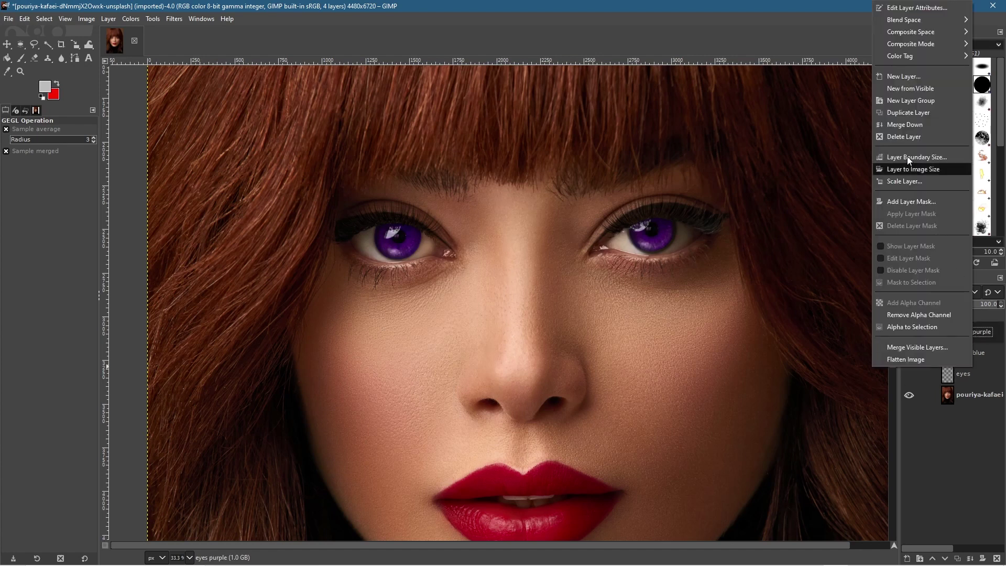
click(911, 113)
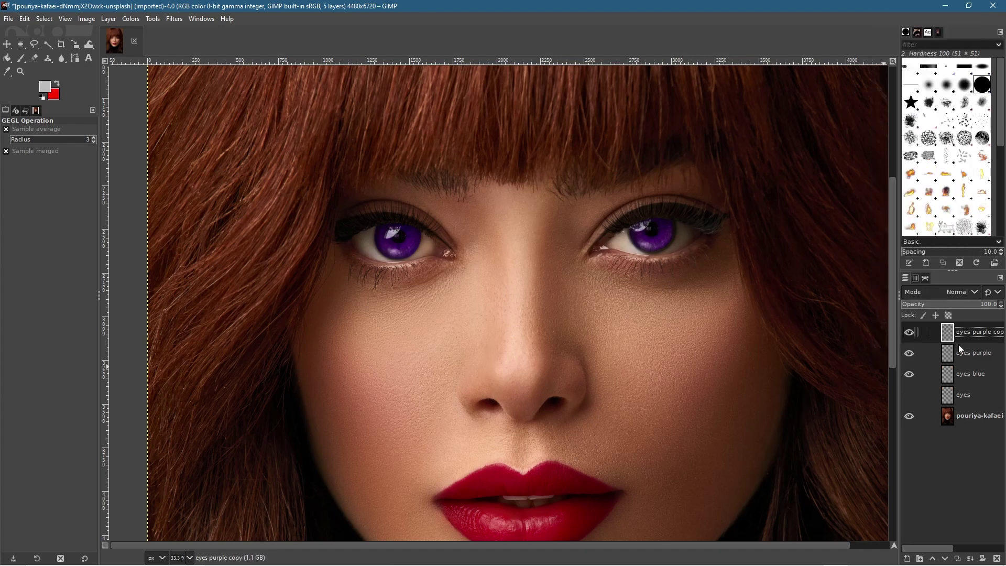
Step: Duplicate 'eyes blue' and move 'eyes blue copy' above 'eyes purple'
click(964, 374)
right_click(970, 373)
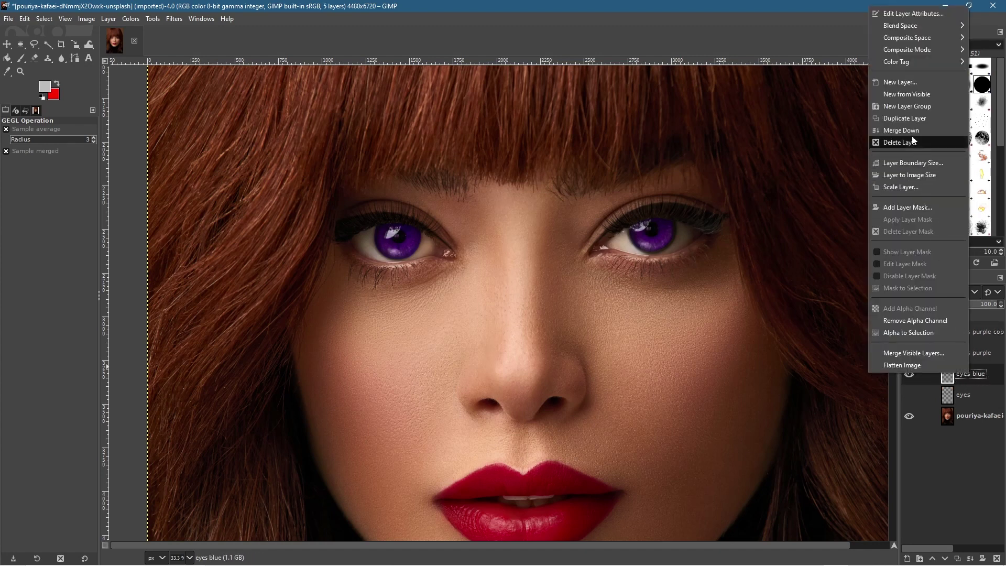
click(908, 117)
drag(957, 371, 954, 343)
Step: Hide the original 'eyes purple' and 'eyes blue' layers, leaving 'eyes purple copy' active
click(972, 328)
click(973, 346)
click(972, 330)
click(973, 354)
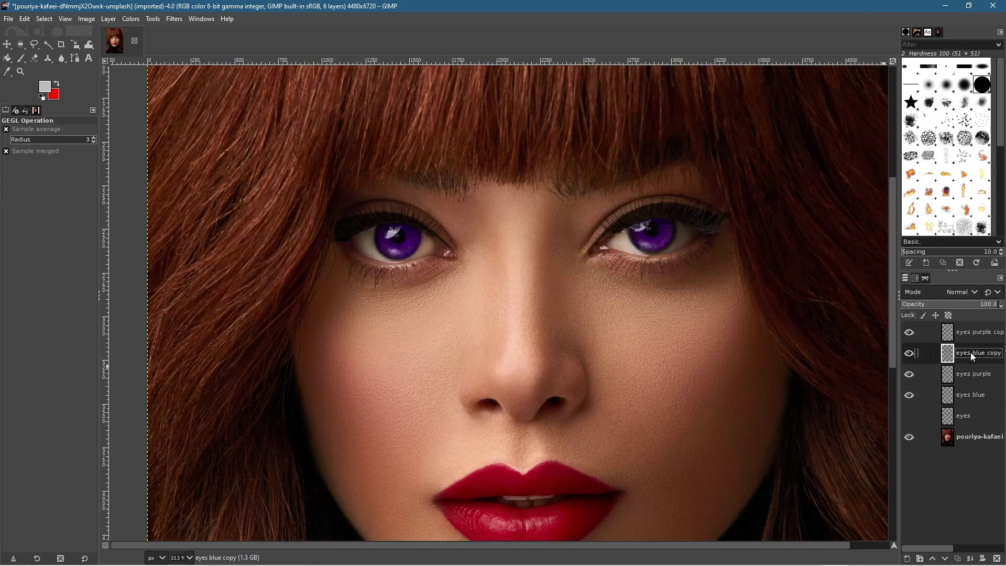
click(910, 373)
click(910, 395)
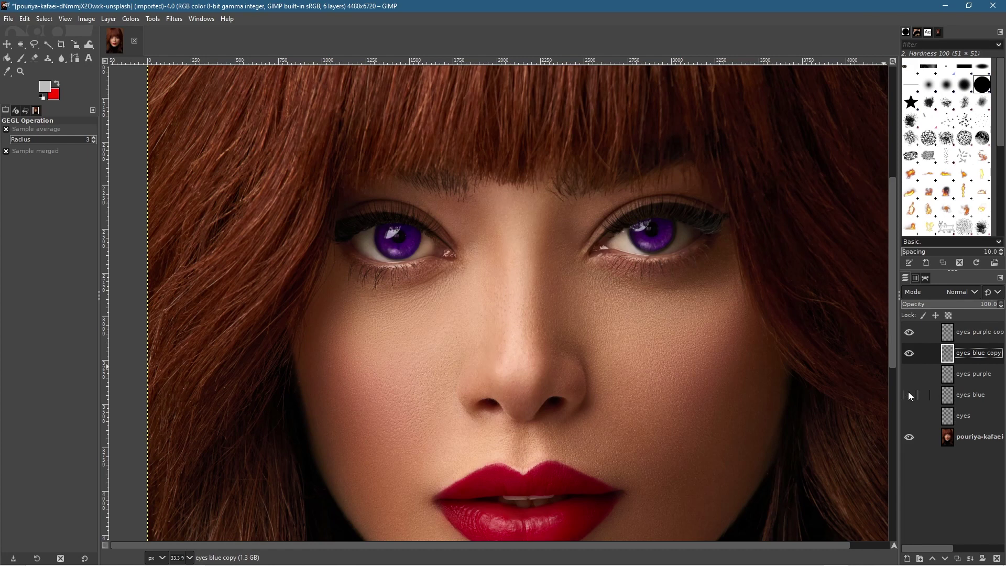
click(984, 337)
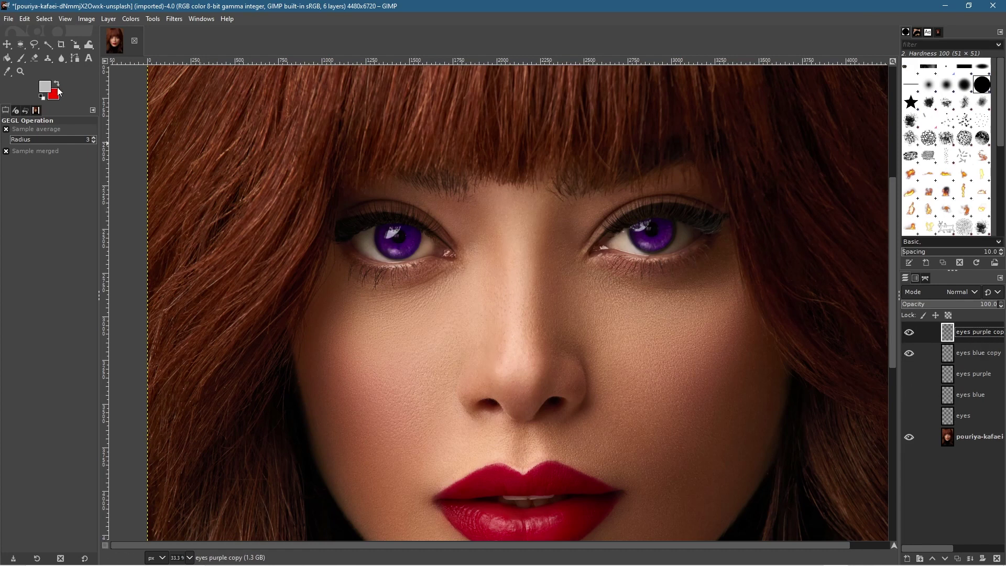
Step: Erase the purple from the left iris on 'eyes purple copy', toggle its visibility to compare, then zoom out
click(34, 60)
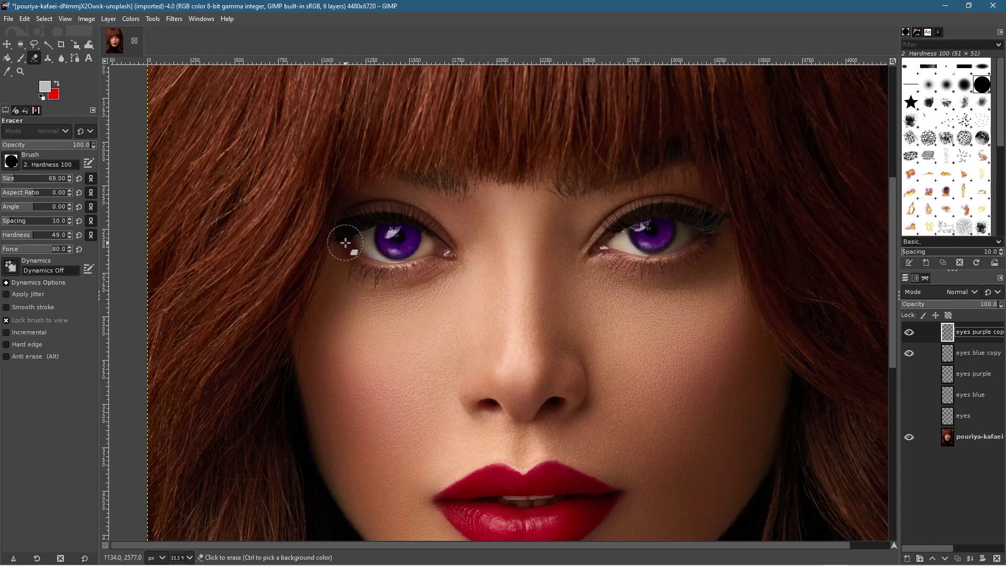
mouse_move(420, 234)
mouse_down()
mouse_move(396, 231)
mouse_move(386, 245)
mouse_move(404, 256)
mouse_move(410, 236)
mouse_move(388, 224)
mouse_move(388, 245)
mouse_move(411, 232)
mouse_move(376, 232)
mouse_move(412, 250)
mouse_move(412, 221)
mouse_move(404, 240)
mouse_up()
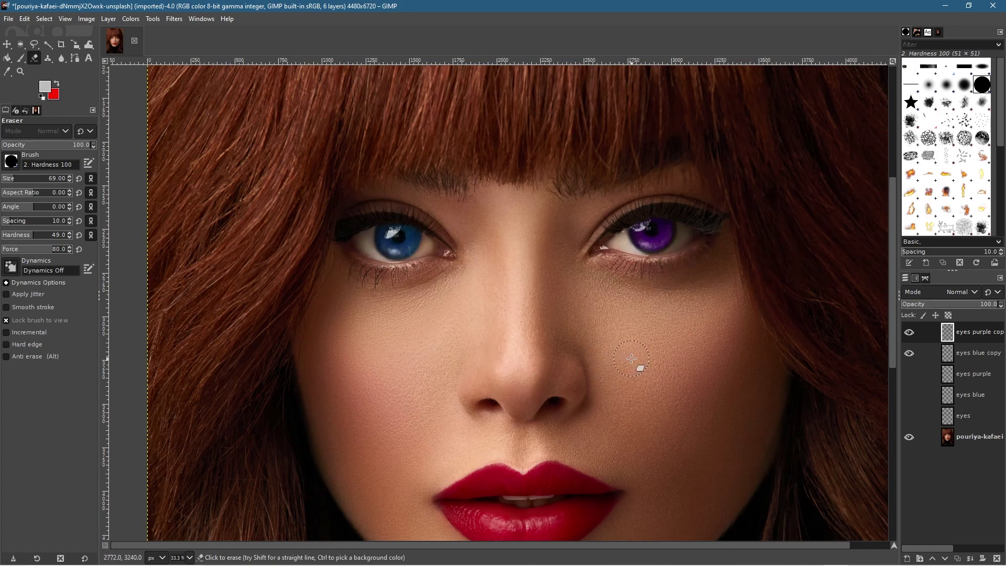
click(913, 332)
click(913, 332)
click(913, 332)
click(913, 332)
scroll(480, 324, down, 4)
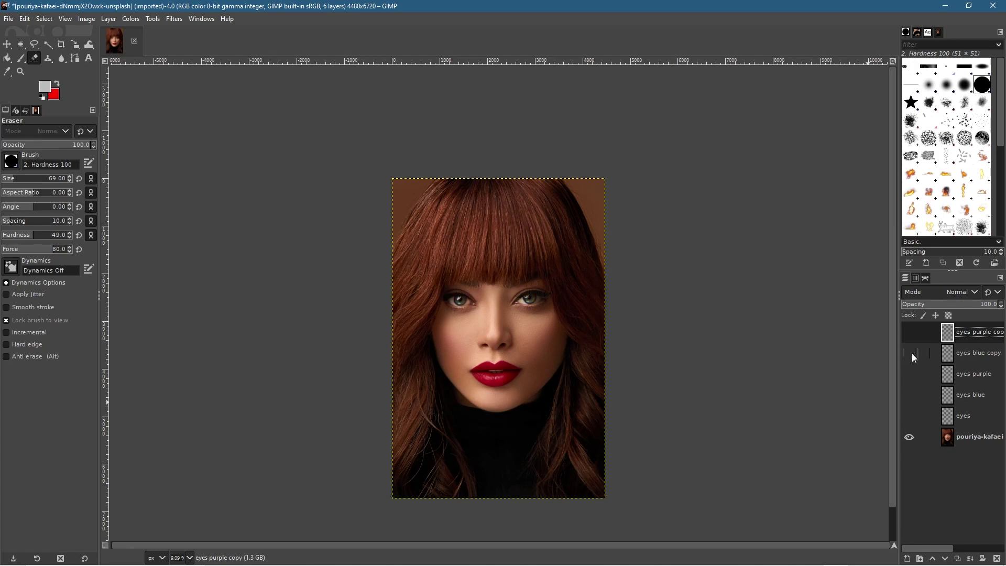
Step: Show 'eyes purple', hide 'eyes blue', select the original photo layer and zoom into the lips
click(914, 372)
click(909, 394)
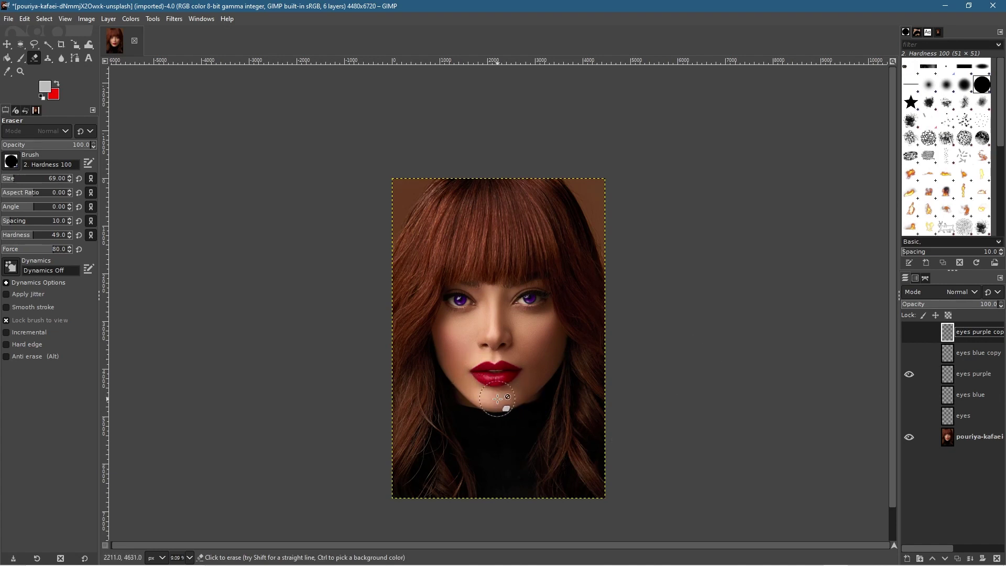
scroll(498, 399, up, 4)
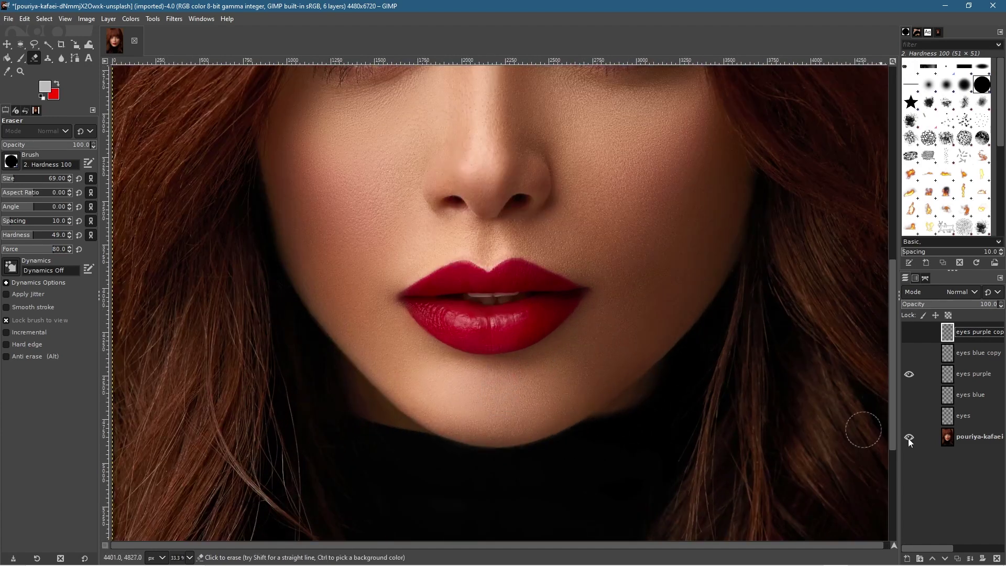
click(972, 435)
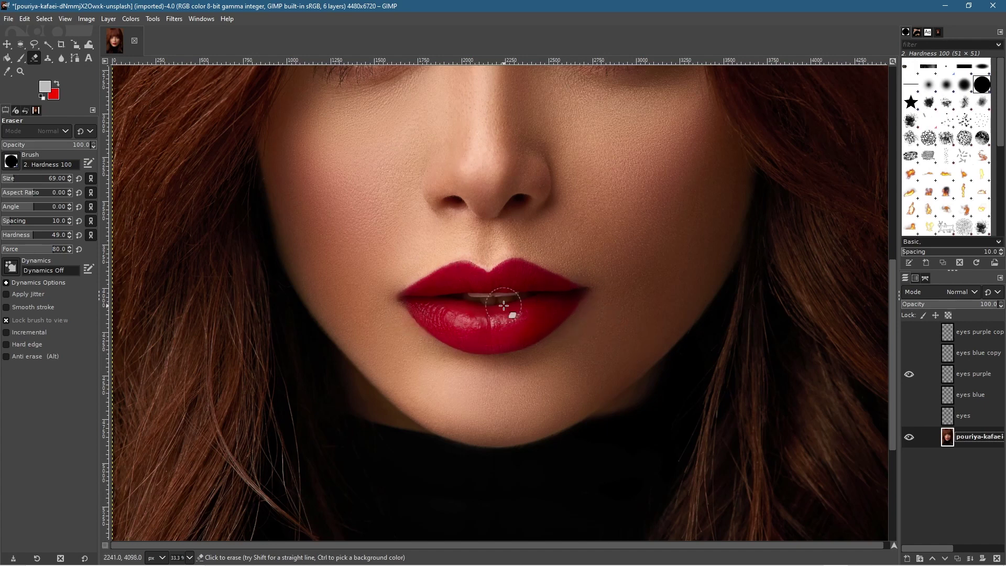
scroll(503, 306, up, 1)
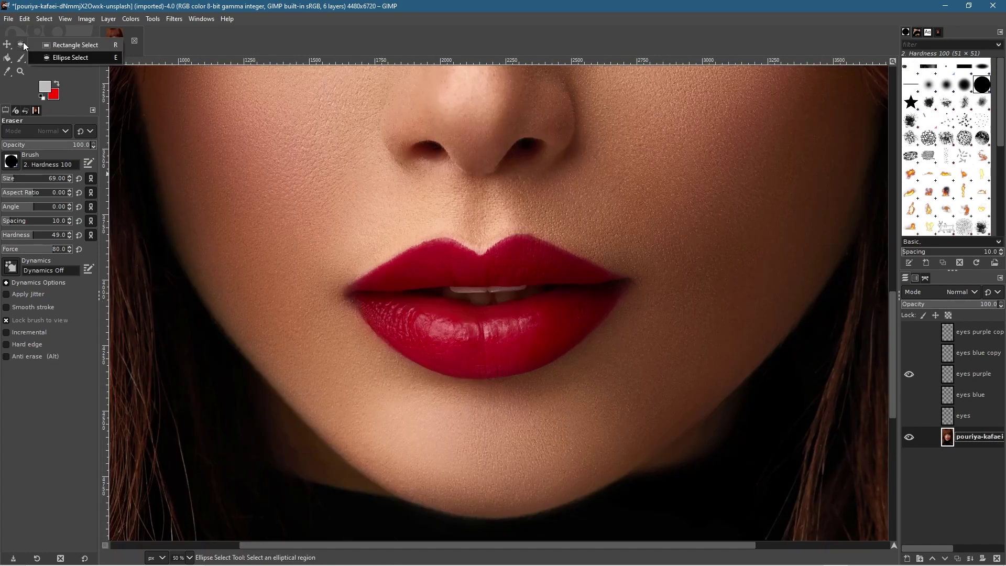
Step: Switch to the Free Select tool and zoom in on the lips, cancelling an accidental first point
mouse_move(34, 44)
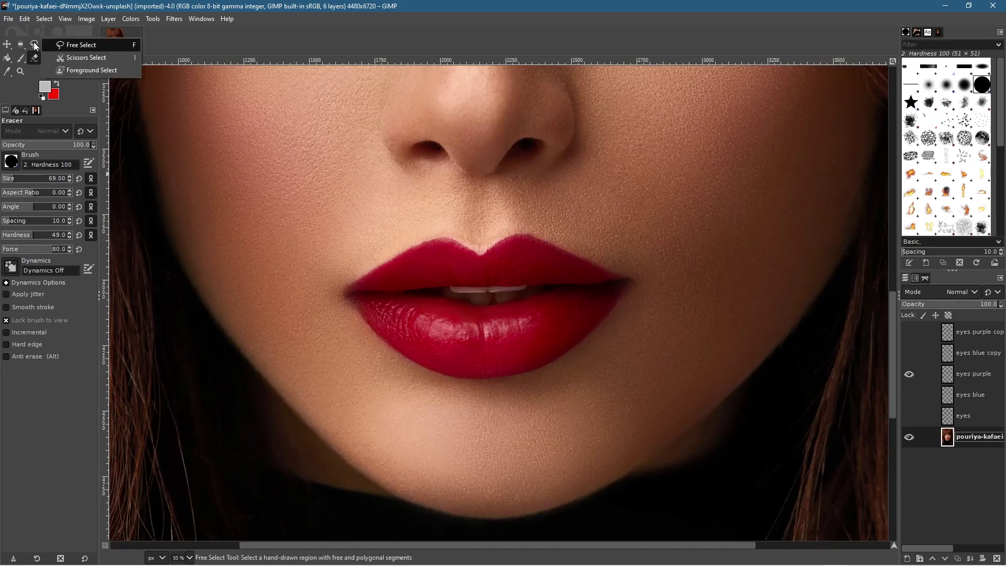
click(64, 46)
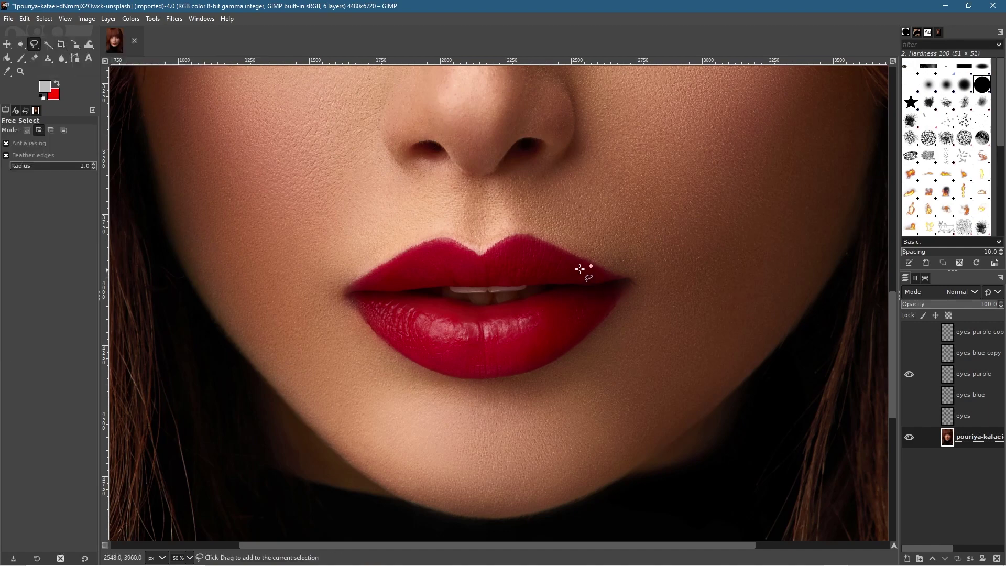
scroll(582, 270, up, 3)
key(Return)
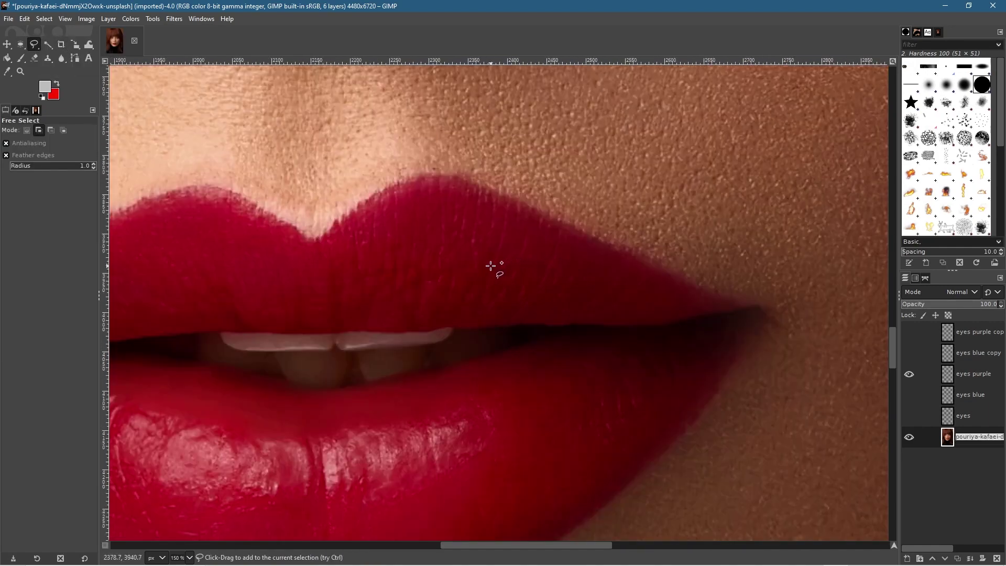
click(492, 434)
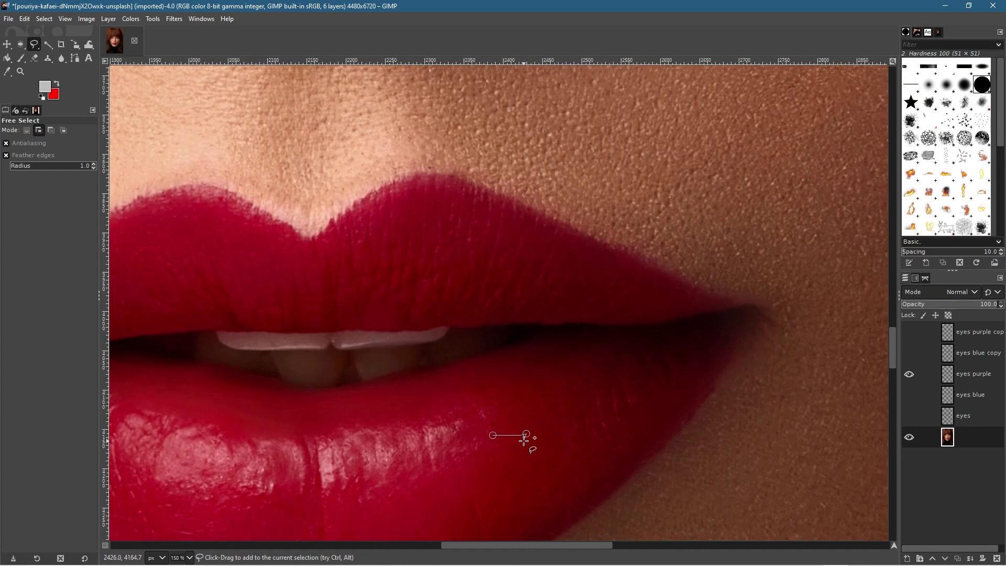
key(ctrl+z)
key(Escape)
drag(507, 545, 469, 545)
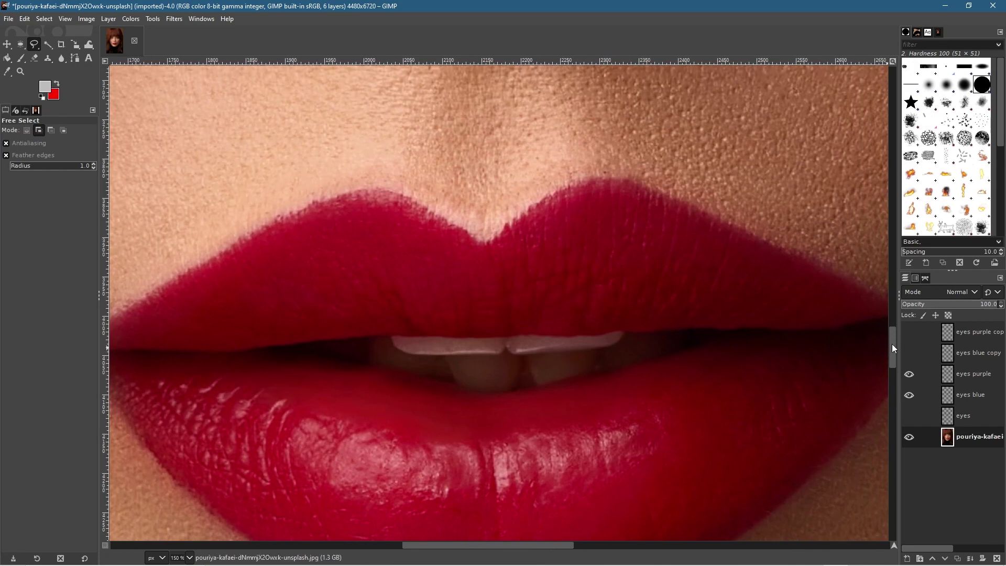
drag(890, 343, 892, 356)
drag(545, 543, 535, 544)
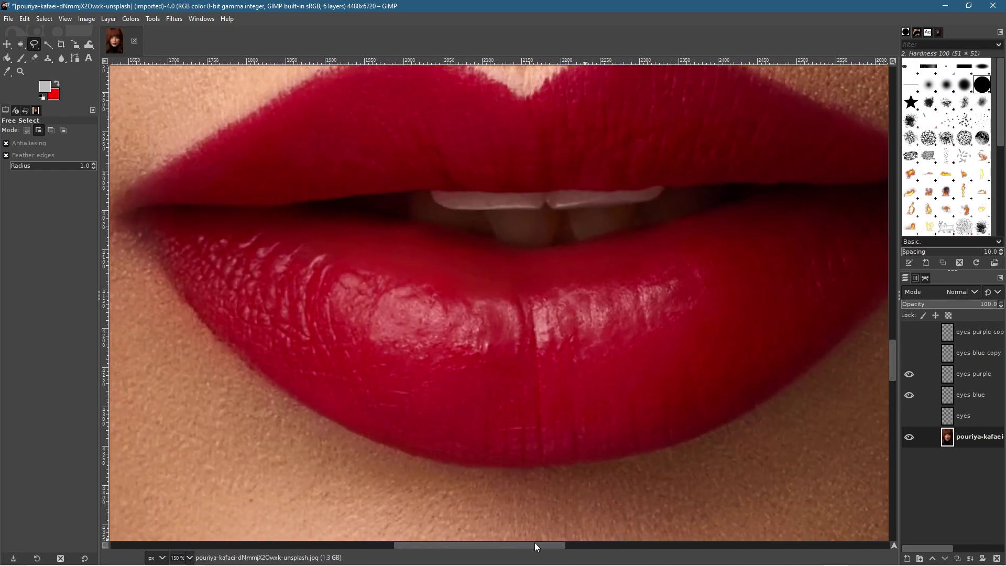
Step: Start the lower-lip outline at its left corner and trace the outer edge downward
click(131, 219)
click(153, 245)
click(165, 264)
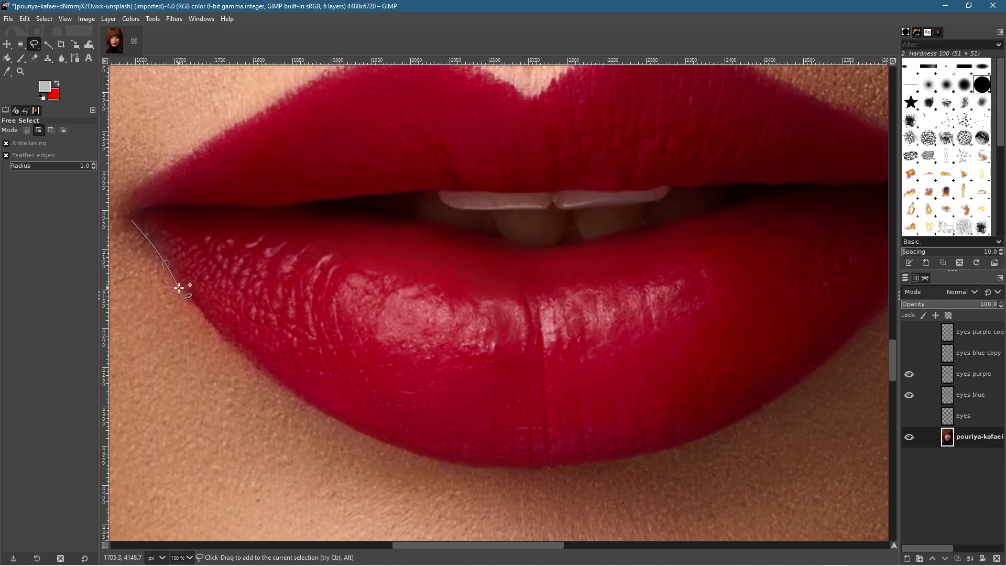
click(197, 308)
click(216, 330)
click(275, 383)
click(306, 401)
click(337, 420)
click(385, 443)
click(420, 455)
Step: Continue the outline along the lower lip's bottom and up to the right mouth corner
click(493, 468)
click(600, 463)
click(657, 453)
click(717, 432)
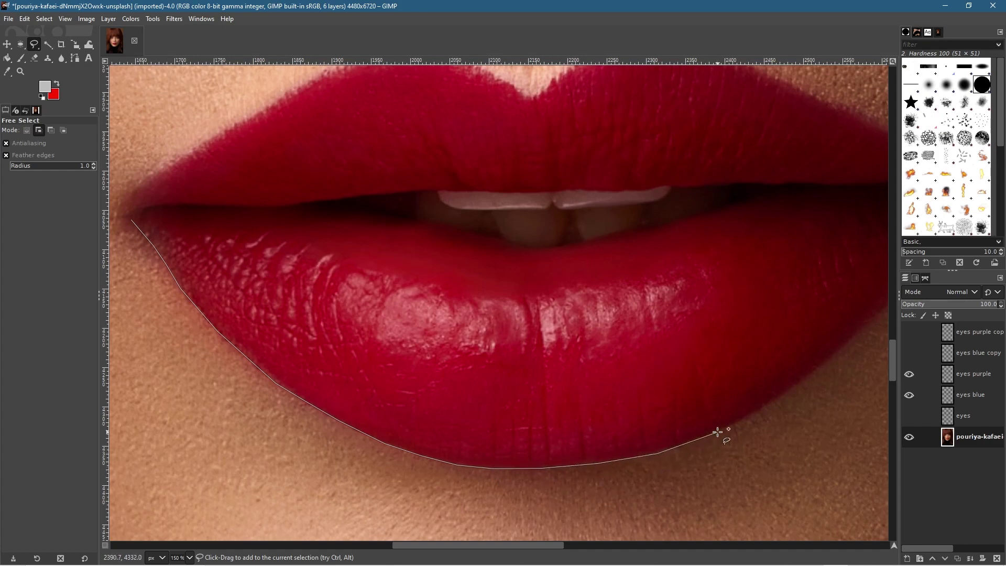
click(763, 409)
key(space)
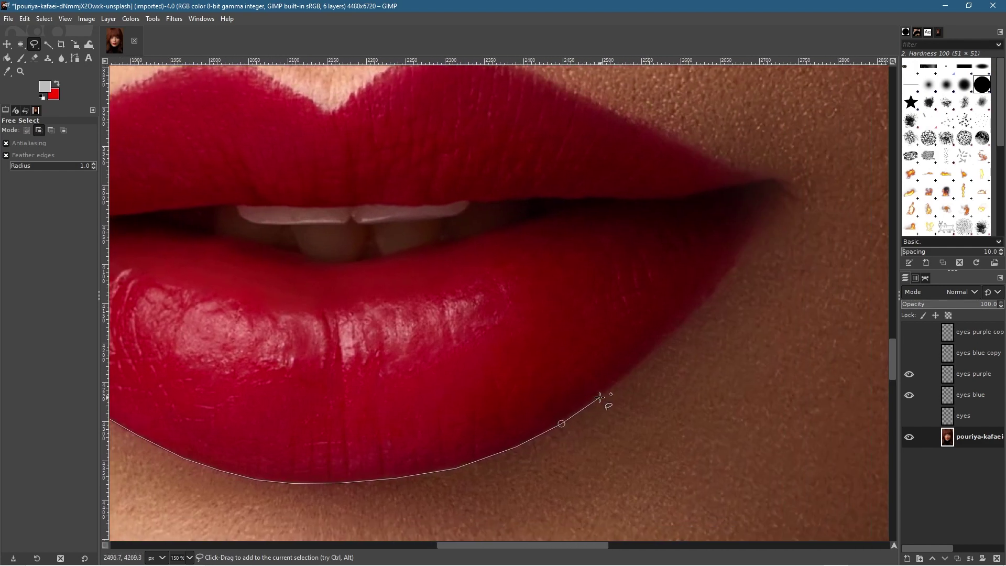
click(632, 371)
click(691, 316)
click(724, 275)
click(740, 251)
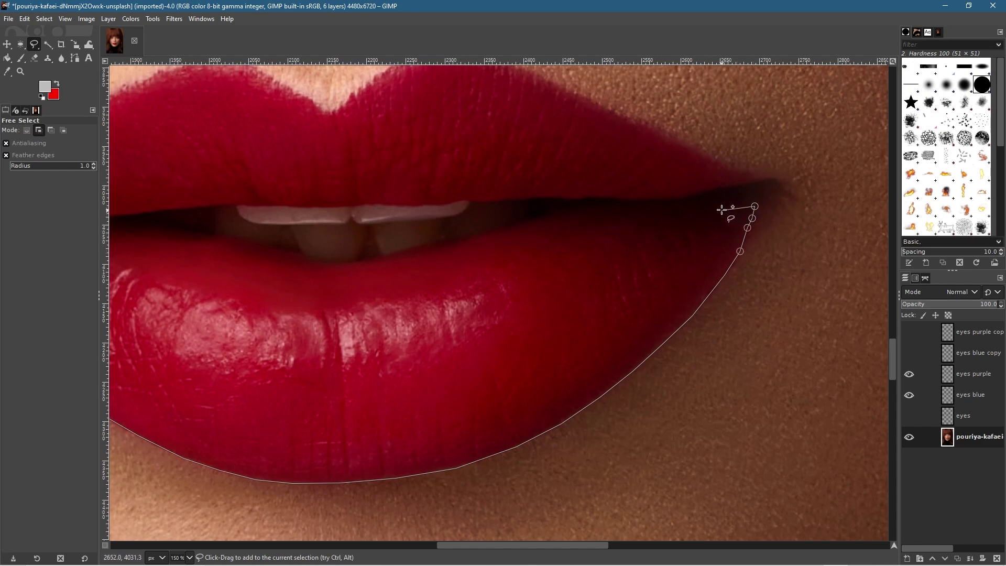
Step: Trace leftward along the line between the lips from the right corner
click(671, 215)
click(641, 215)
click(571, 207)
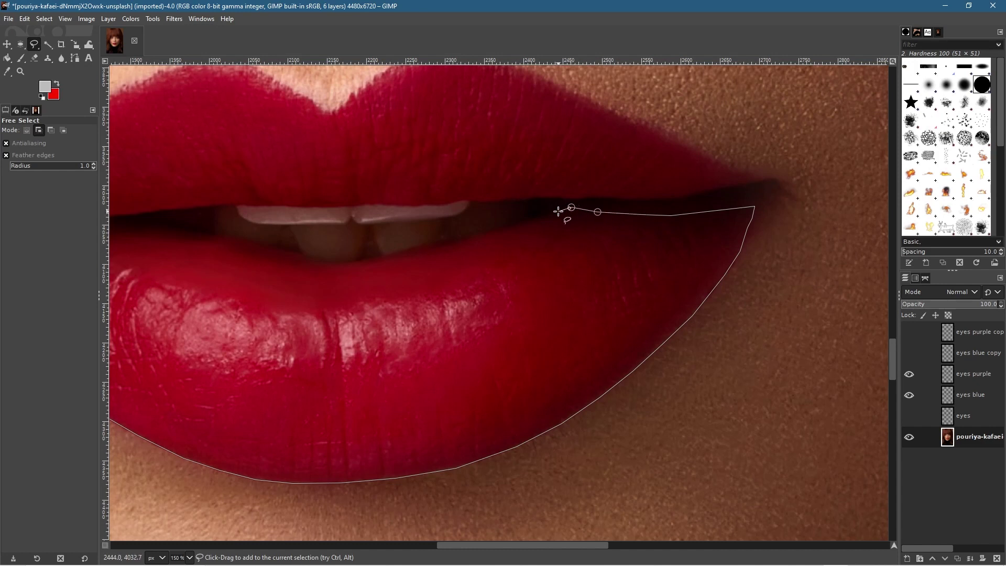
click(552, 214)
click(534, 221)
click(498, 230)
click(474, 235)
click(449, 242)
click(431, 247)
Step: Follow the lower lip's top edge under the teeth toward the left
click(406, 248)
click(392, 254)
click(367, 260)
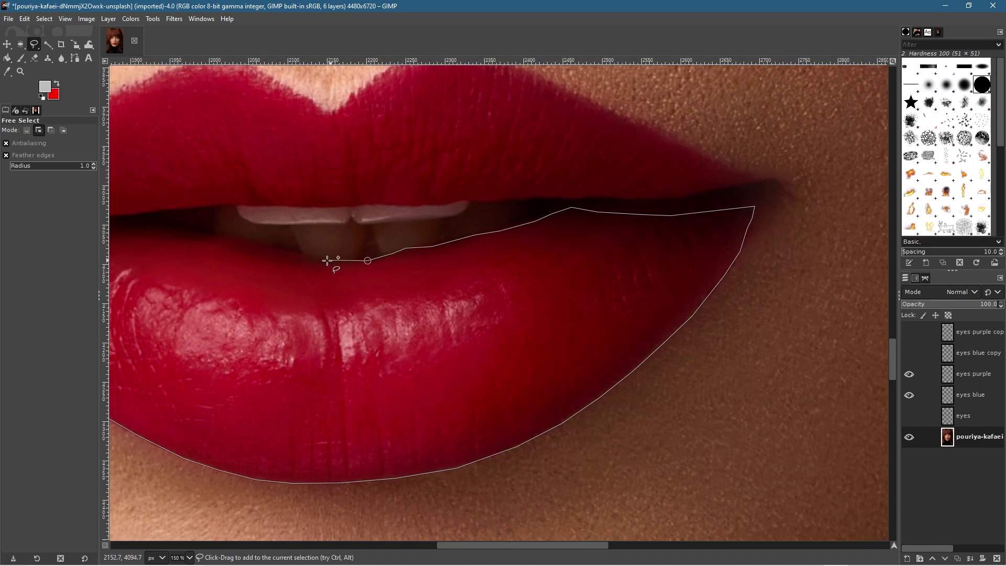
click(323, 259)
click(255, 244)
click(228, 235)
click(190, 234)
Step: Finish the inner lower-lip line at the left corner, closing and committing the lower-lip selection
scroll(262, 243, left, 5)
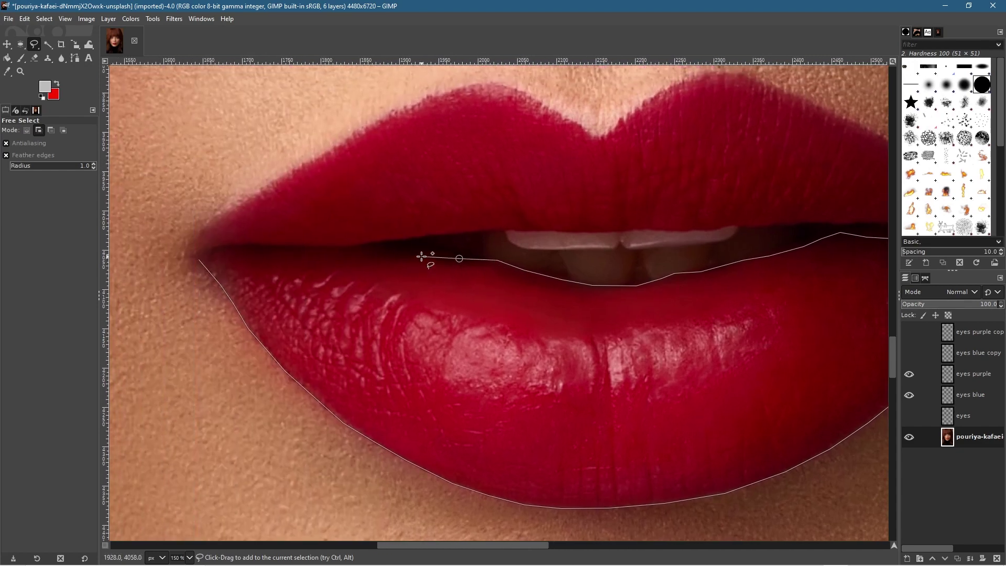
click(427, 254)
click(395, 257)
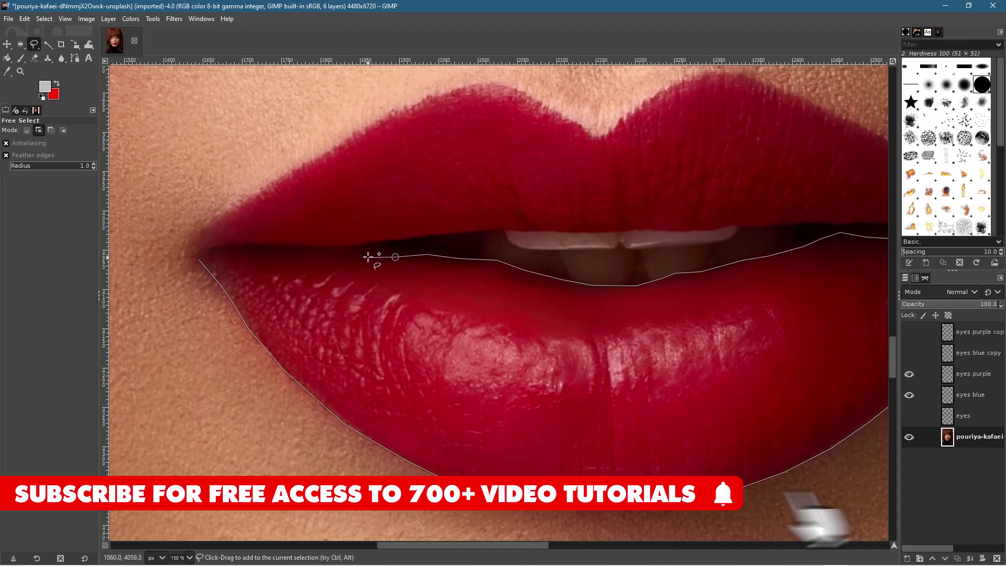
click(374, 251)
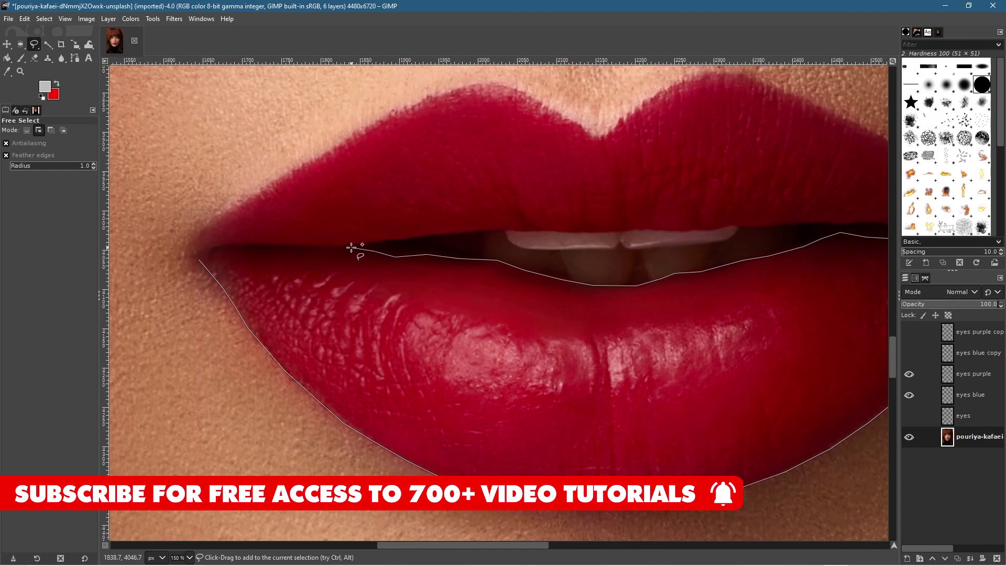
click(351, 247)
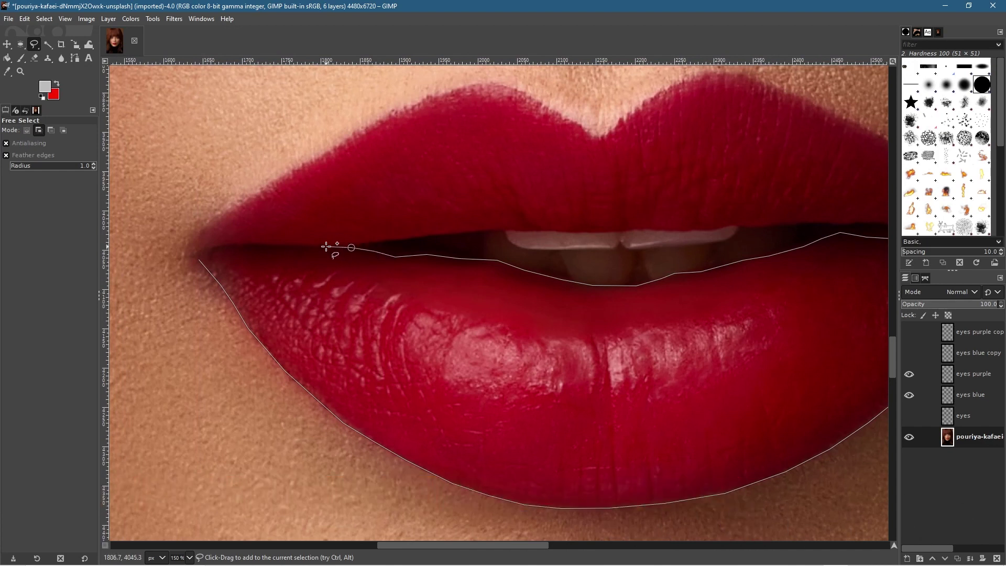
click(297, 252)
click(268, 252)
click(249, 248)
drag(227, 247, 200, 260)
click(192, 263)
key(Return)
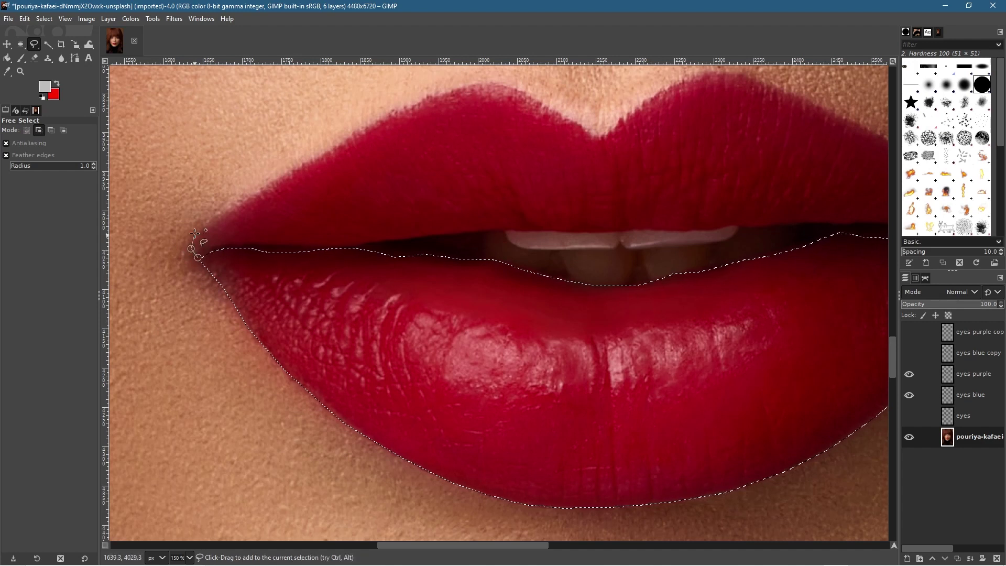
Step: Start the upper-lip outline at the left mouth corner and trace up to the centre dip
click(219, 216)
click(244, 201)
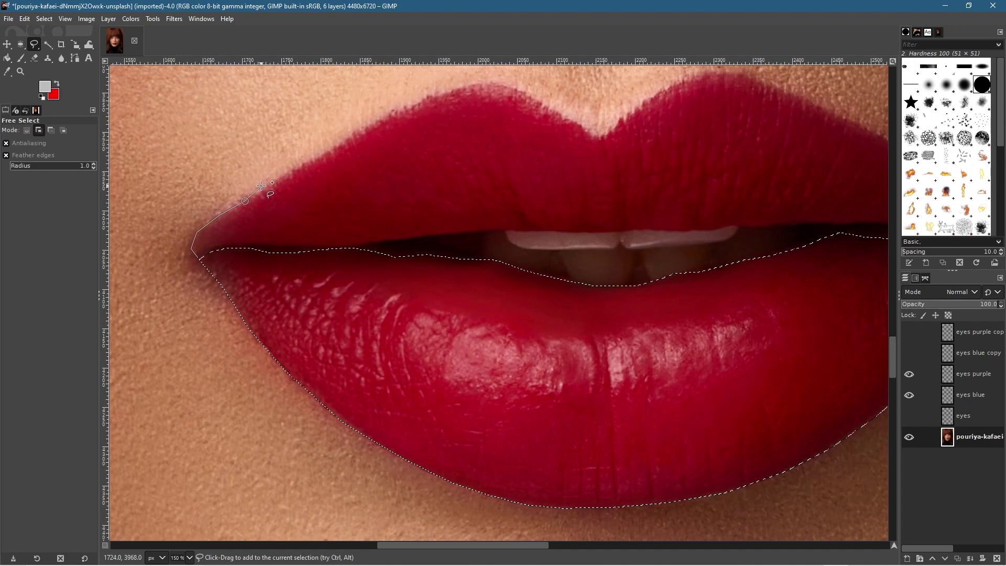
click(308, 161)
click(337, 146)
click(368, 127)
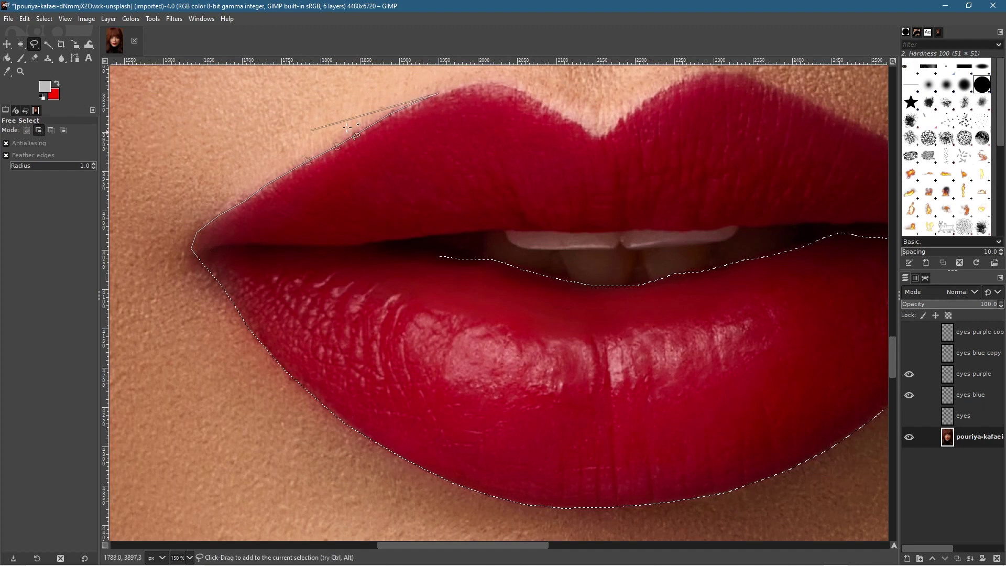
click(461, 86)
click(509, 84)
click(559, 114)
click(570, 118)
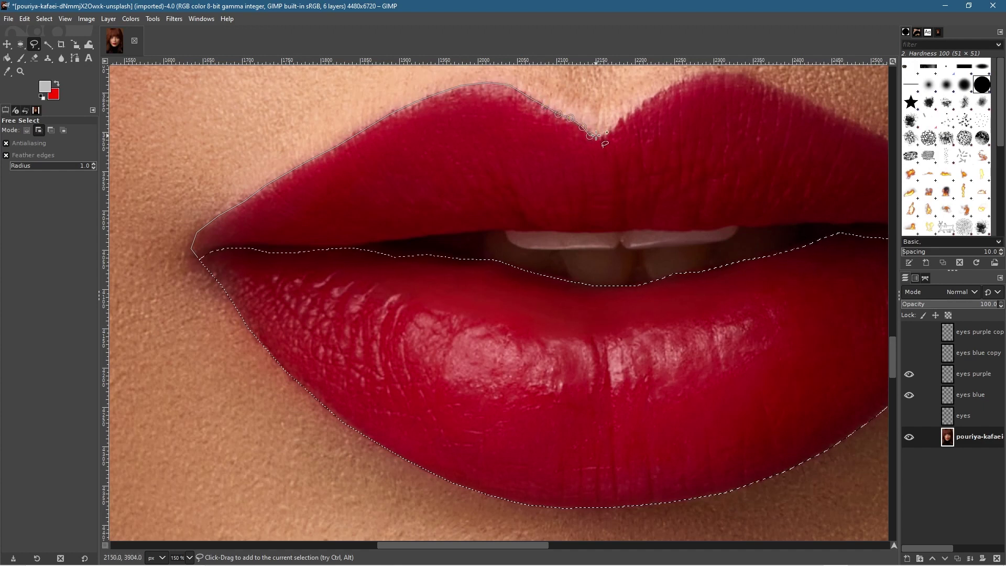
click(600, 136)
Step: Trace the upper lip's top edge over its right side
click(625, 116)
click(645, 100)
click(660, 92)
click(678, 82)
click(705, 73)
click(754, 77)
click(779, 87)
key(space)
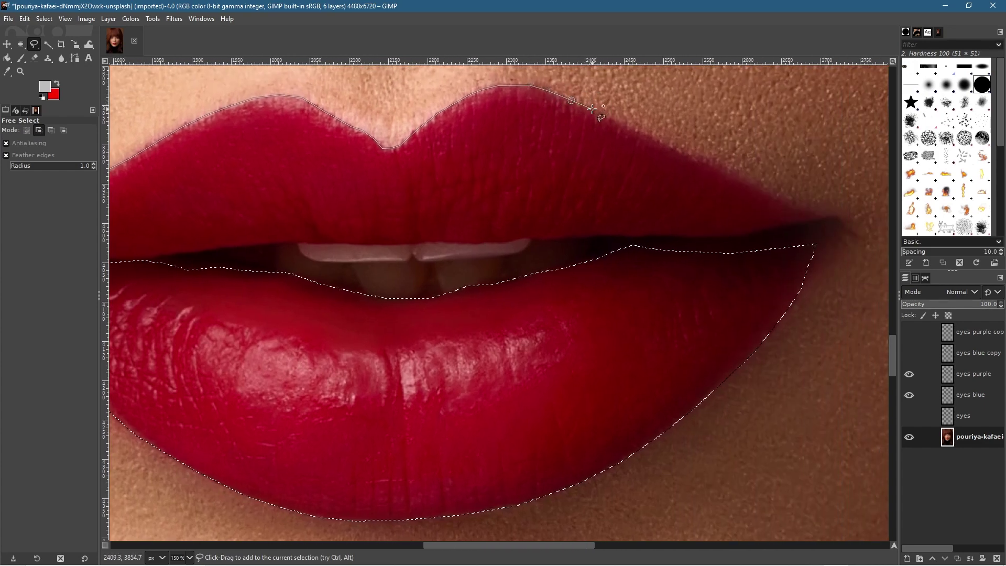
Step: Continue the upper-lip outline down to the right mouth corner and turn back
click(593, 109)
click(654, 137)
click(683, 150)
click(706, 163)
click(736, 173)
click(789, 204)
click(804, 217)
click(776, 228)
Step: Trace back along the lips' meeting line across the mouth, leaving the outline open
click(743, 233)
click(701, 236)
click(653, 234)
click(637, 234)
click(627, 237)
click(607, 232)
click(587, 234)
click(564, 239)
click(542, 239)
click(524, 238)
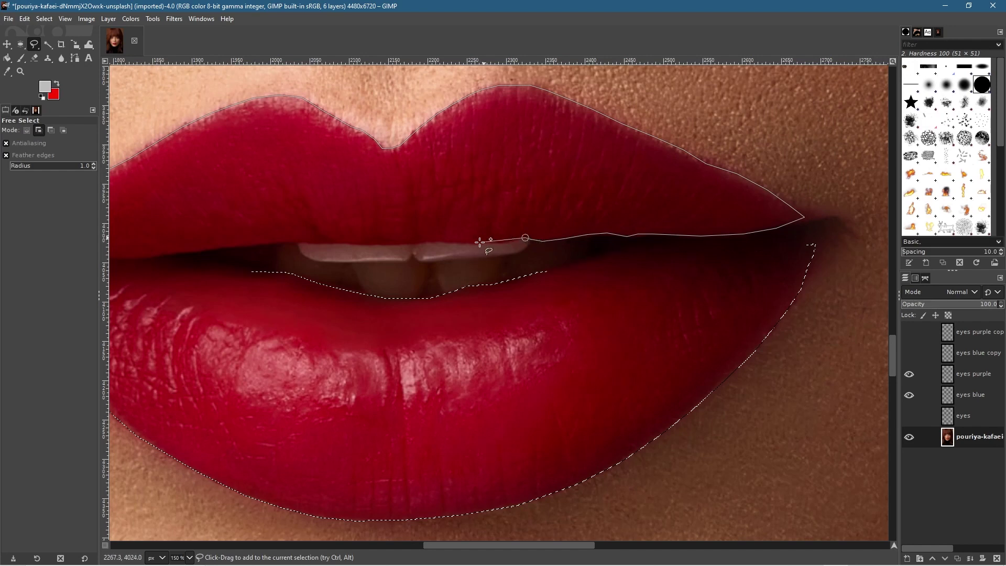
Step: Zoom to 400% and start the Free Select outline along the upper teeth edge
key(4)
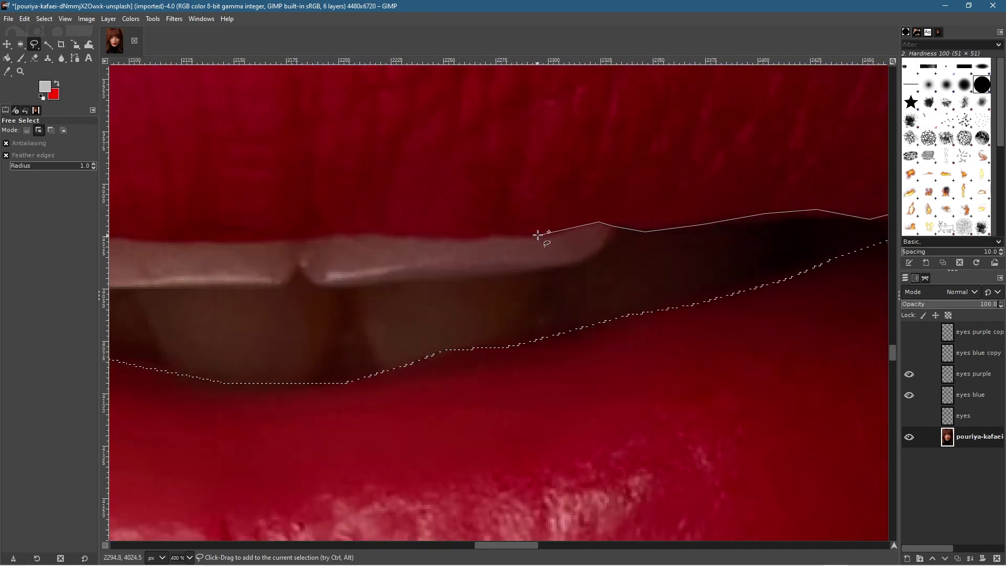
click(506, 240)
click(491, 236)
click(476, 239)
click(413, 240)
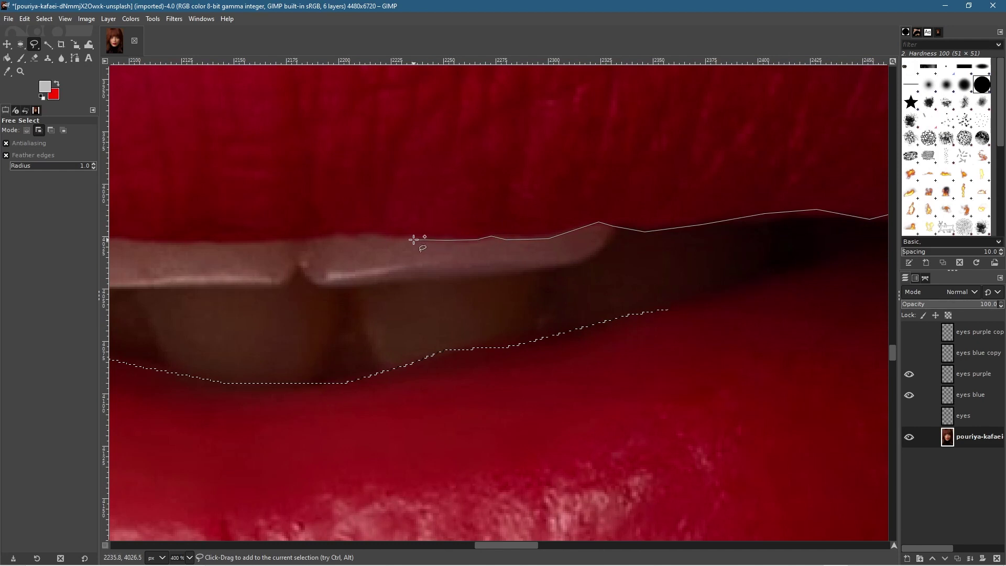
click(377, 235)
click(348, 235)
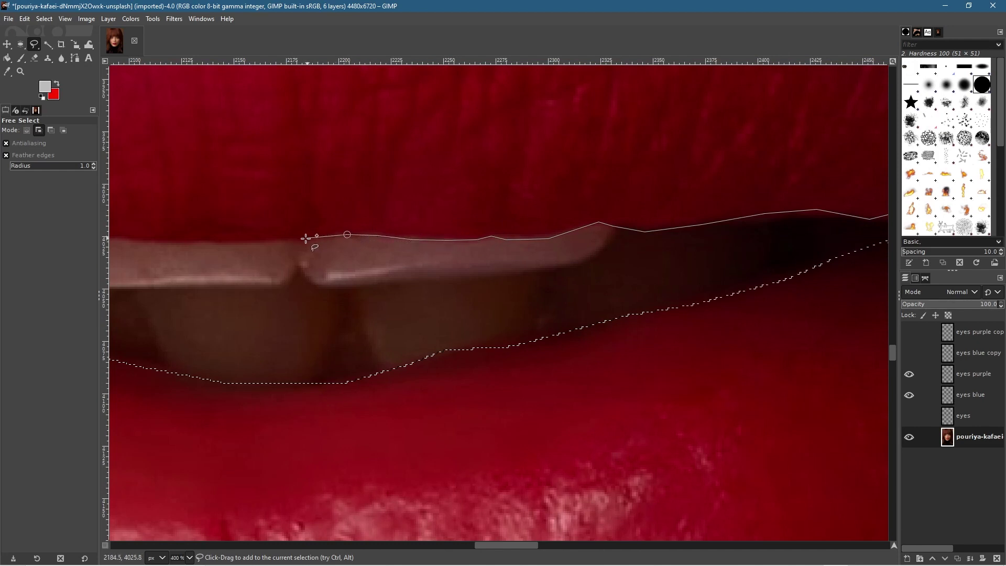
click(267, 242)
click(224, 244)
click(199, 241)
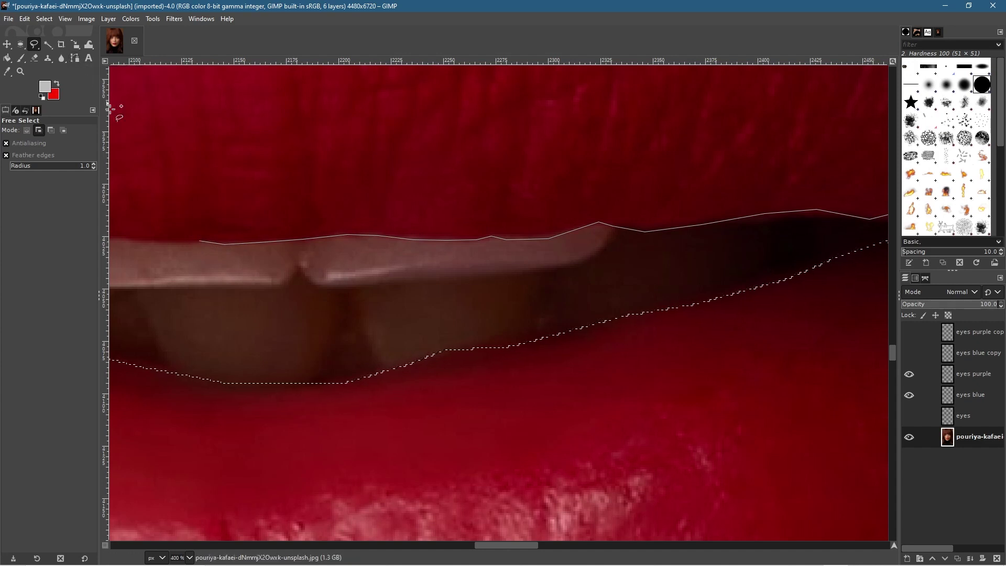
Step: Continue the outline leftward along the lip edge just above the teeth
scroll(170, 242, left, 6)
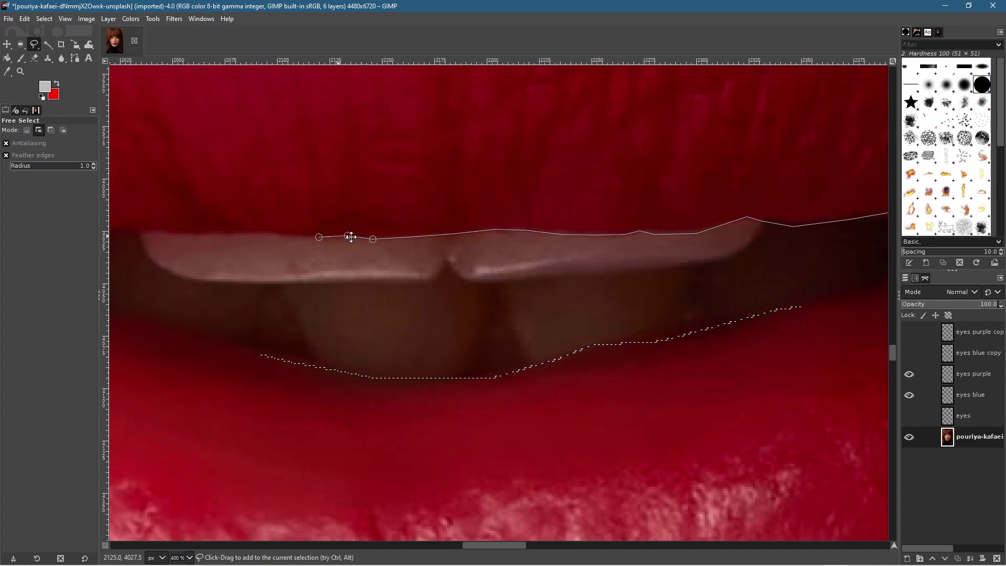
click(506, 234)
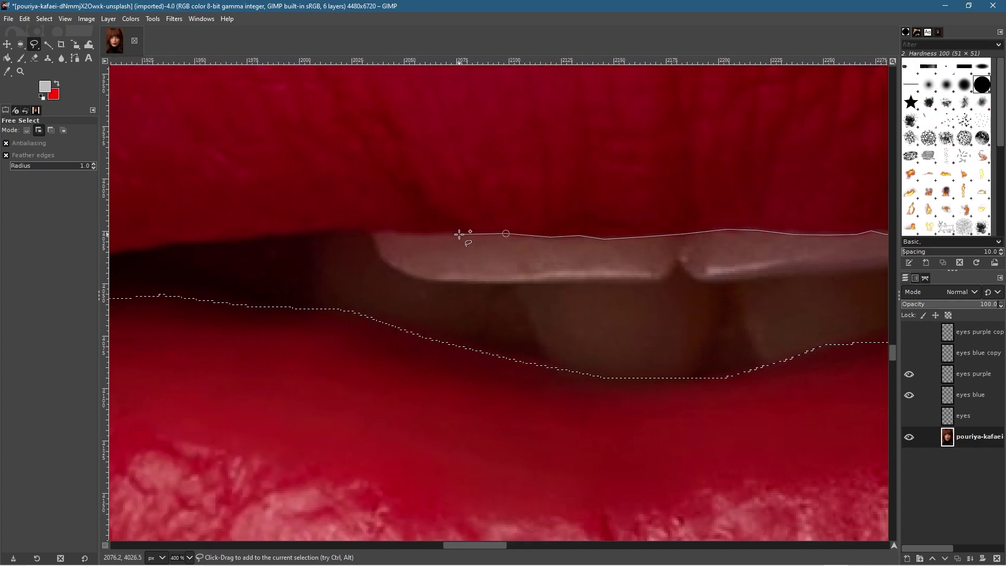
click(413, 234)
click(385, 229)
click(340, 231)
click(296, 234)
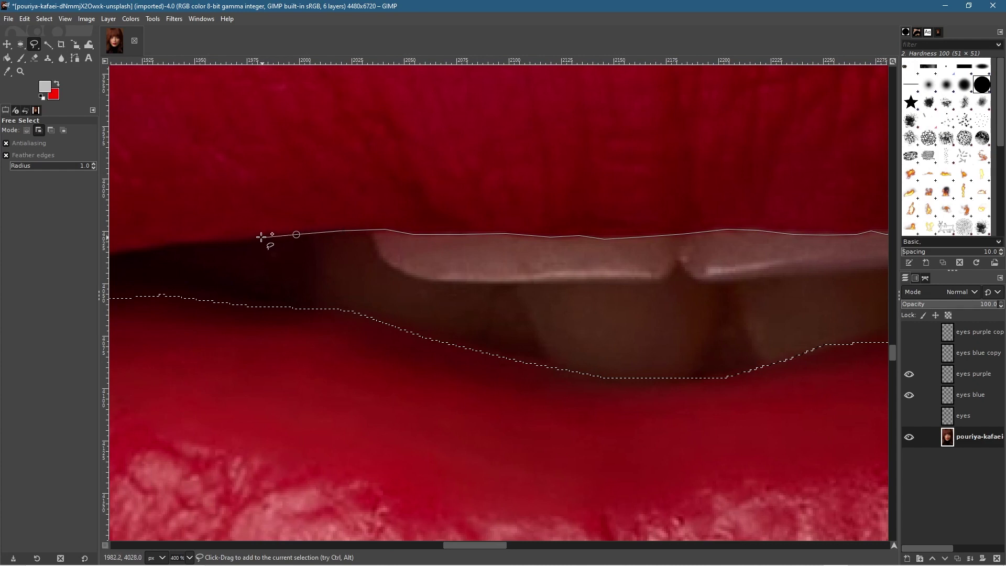
click(260, 235)
click(236, 240)
click(189, 242)
click(149, 249)
Step: Extend the outline further left along the mouth opening
key(space)
drag(385, 239, 285, 248)
click(279, 251)
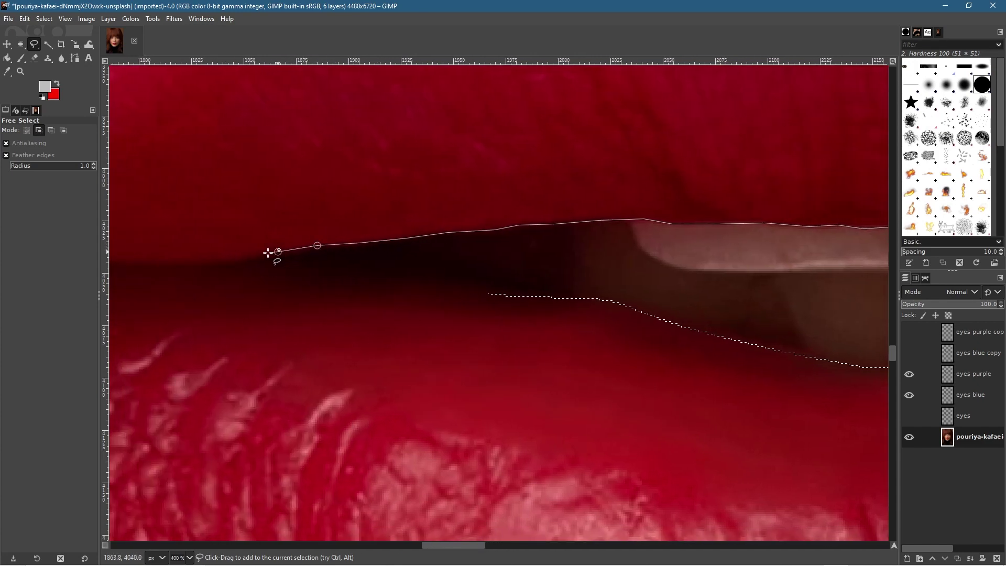
click(242, 258)
click(226, 263)
click(135, 264)
Step: Trace to the left mouth corner, close the outline and add the upper lip to the selection
scroll(135, 264, left, 10)
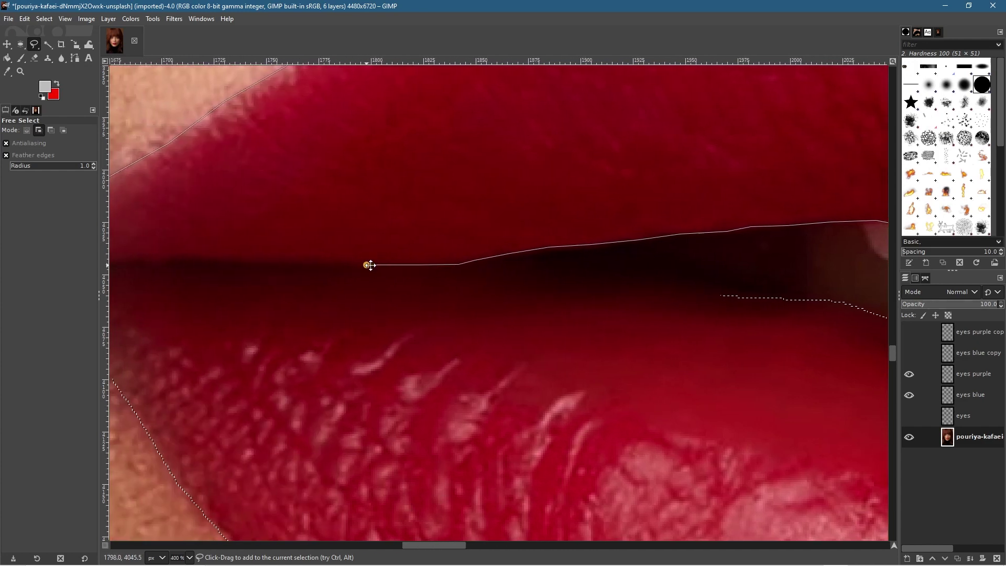
click(504, 260)
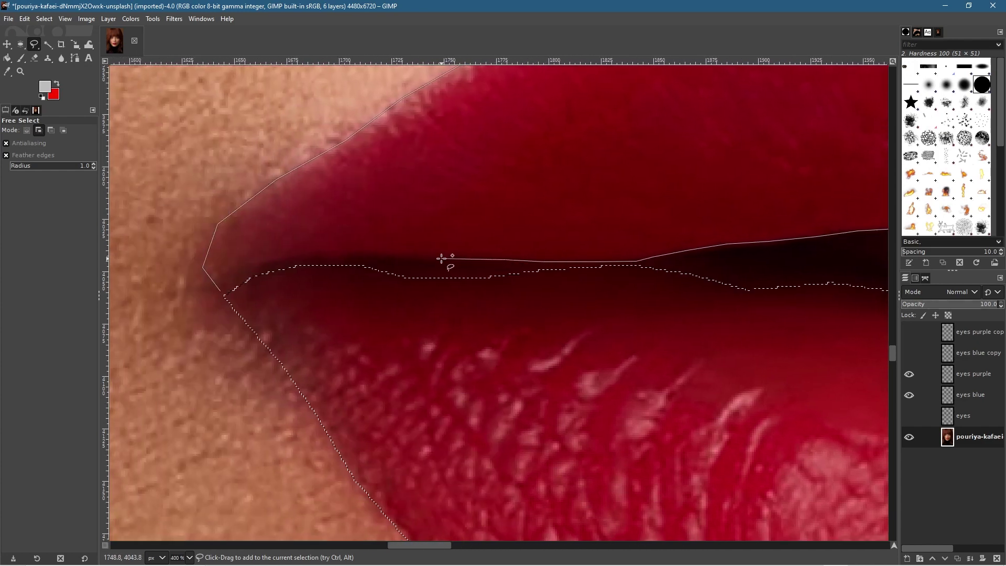
click(411, 258)
click(373, 255)
click(341, 254)
click(298, 258)
click(255, 269)
click(231, 285)
click(222, 291)
click(296, 238)
scroll(296, 238, down, 2)
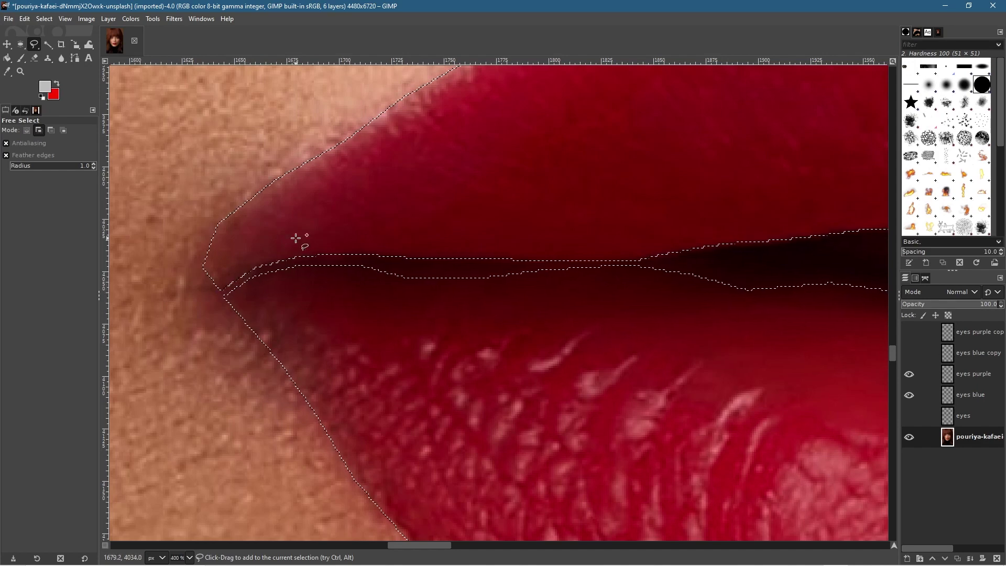
scroll(610, 260, down, 5)
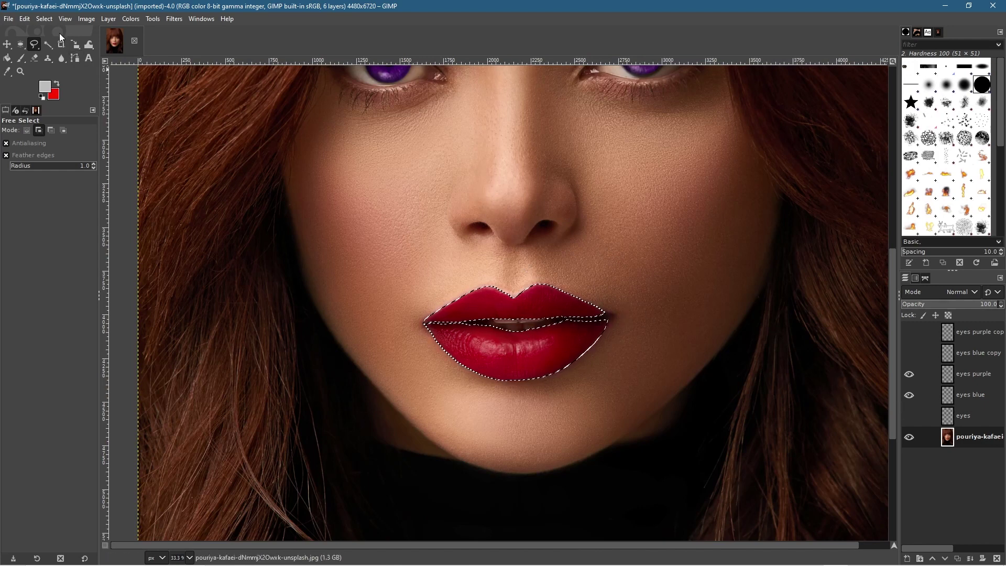
Step: Copy the selected lips and add a new transparent layer named bg
click(24, 20)
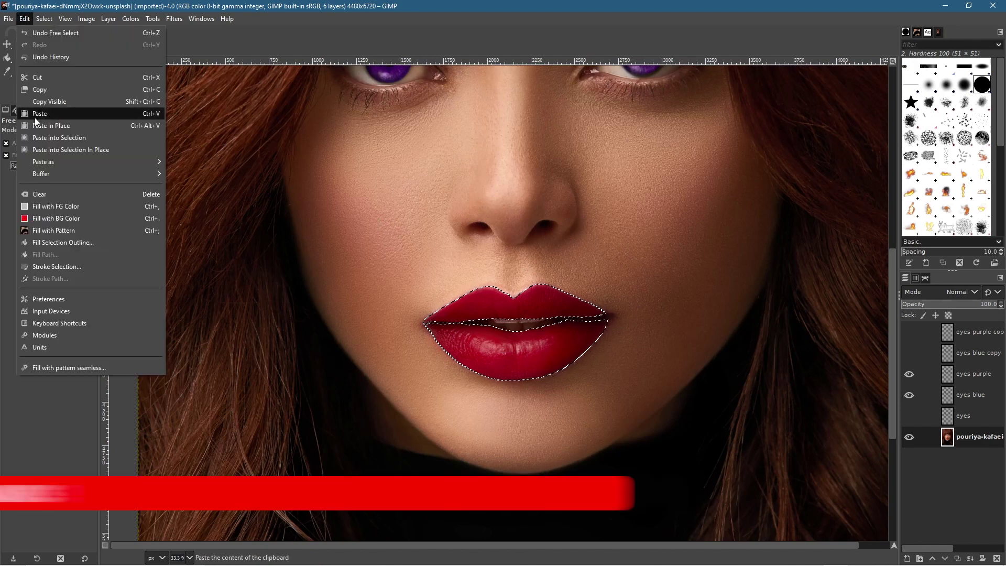
click(42, 94)
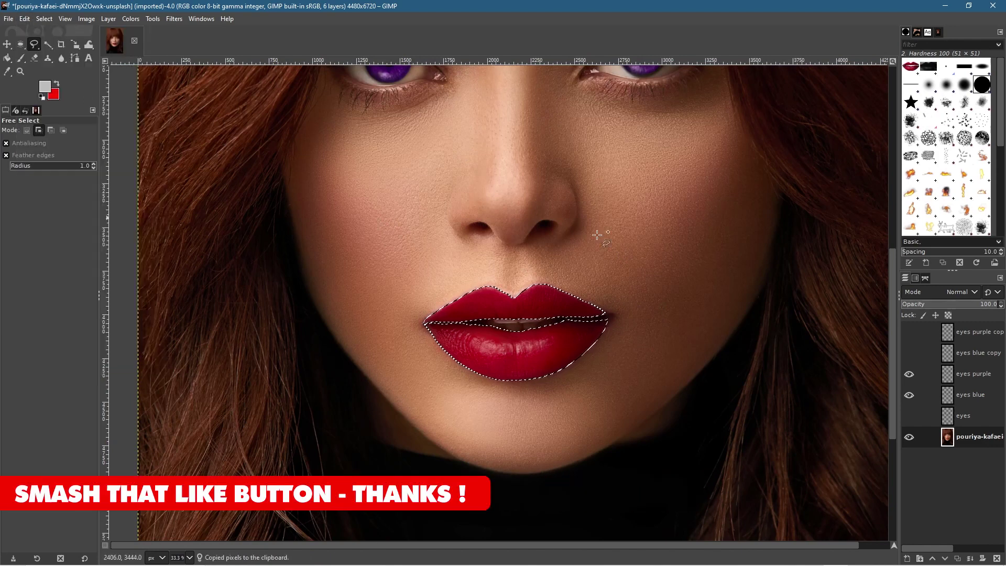
click(908, 560)
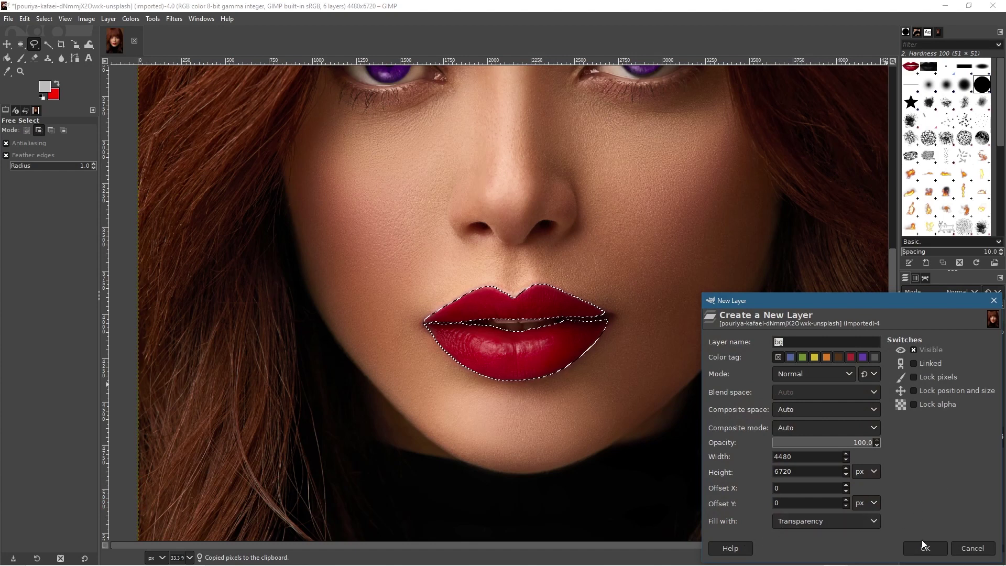
click(923, 546)
click(966, 440)
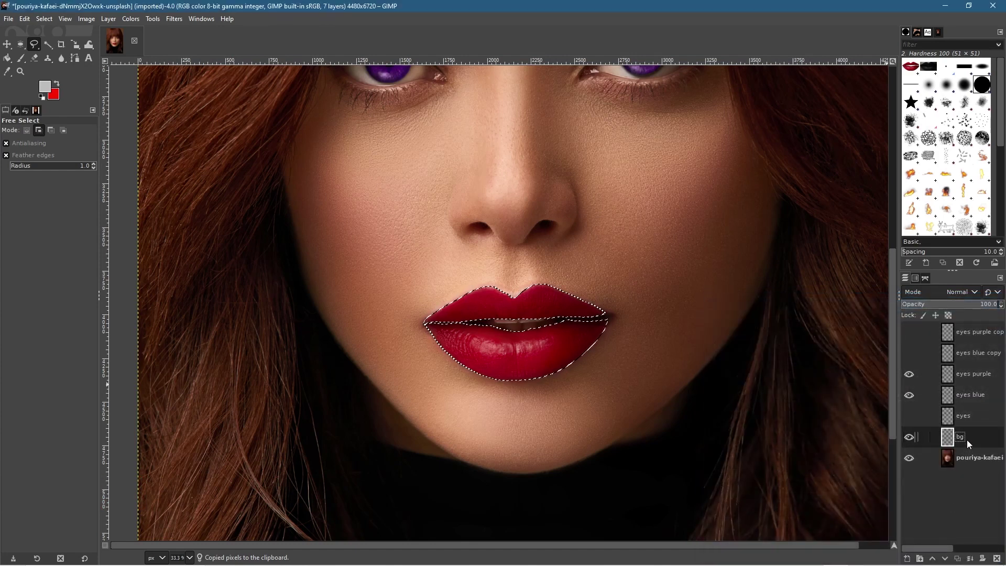
Step: Paste the copied lips and anchor them onto the bg layer
click(25, 19)
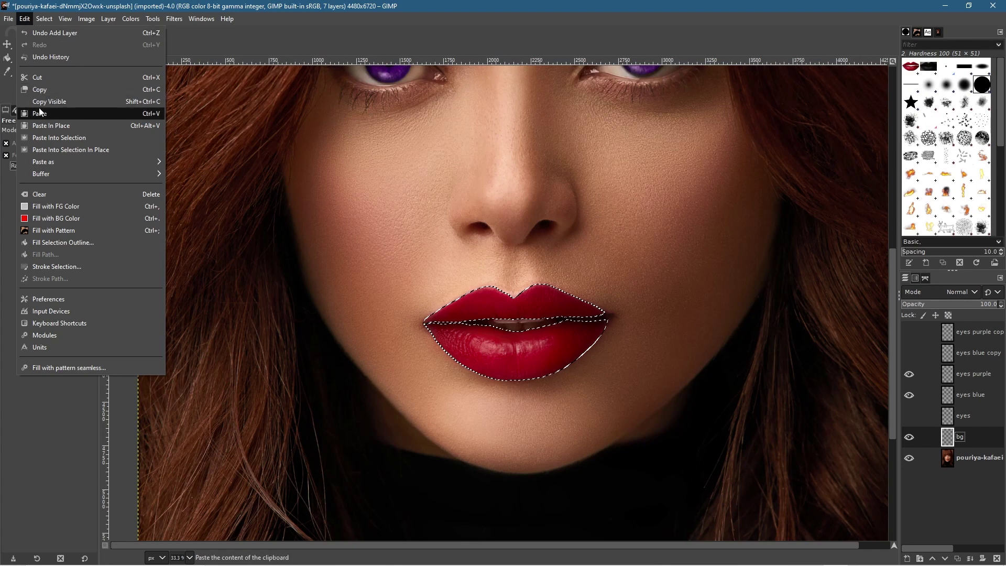
click(42, 116)
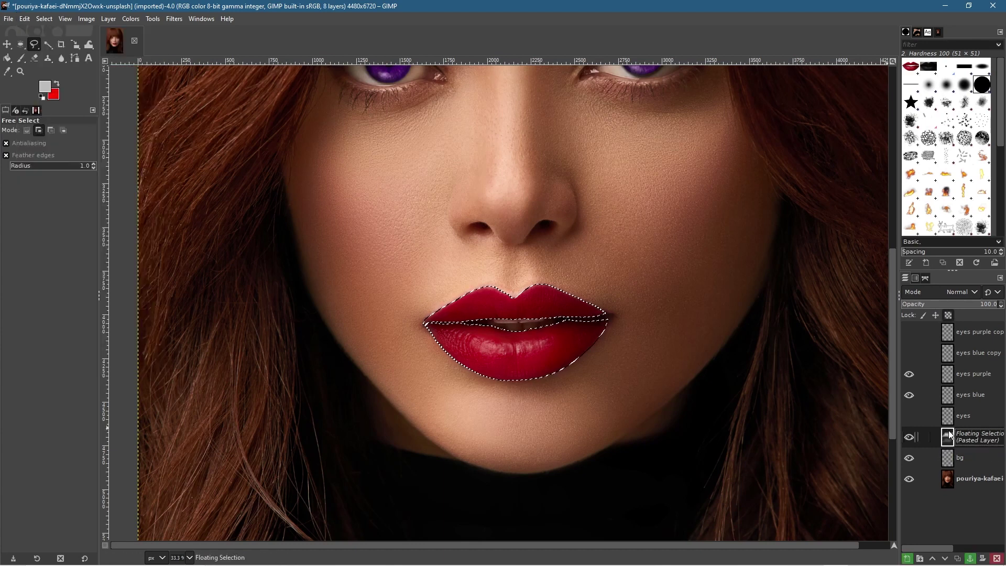
click(968, 558)
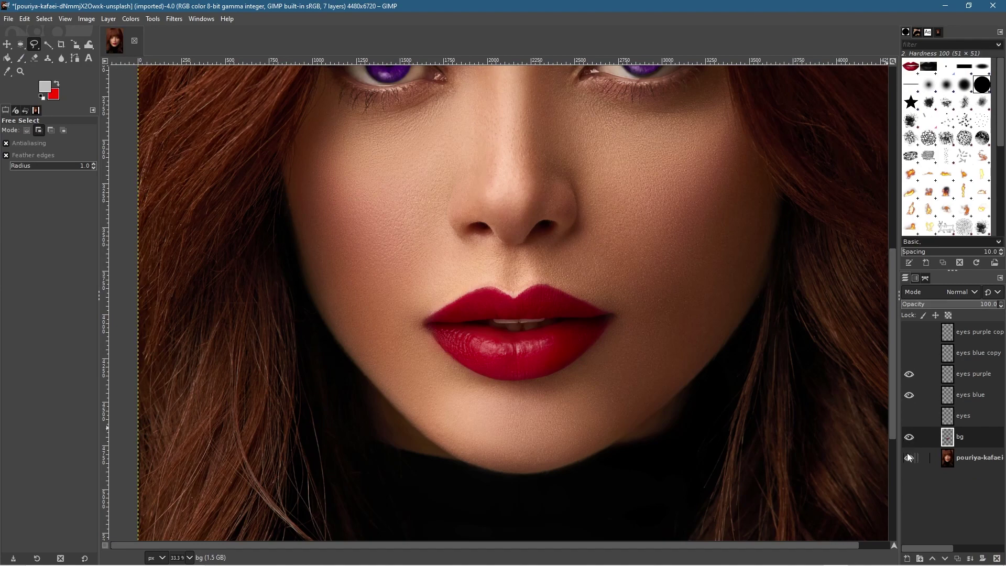
Step: Toggle the photo layer's visibility on and off to check the lips copy
click(907, 456)
click(908, 457)
click(907, 457)
click(908, 457)
click(908, 456)
click(908, 457)
Step: Rename the bg layer to Lips and duplicate it twice
double_click(960, 437)
text(Lips)
key(Return)
right_click(962, 439)
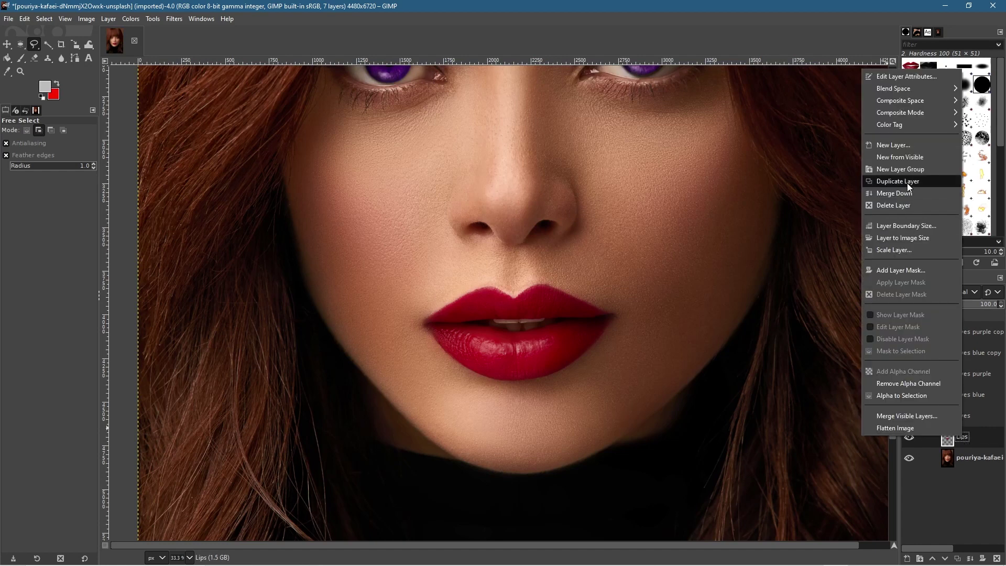
click(904, 181)
right_click(951, 437)
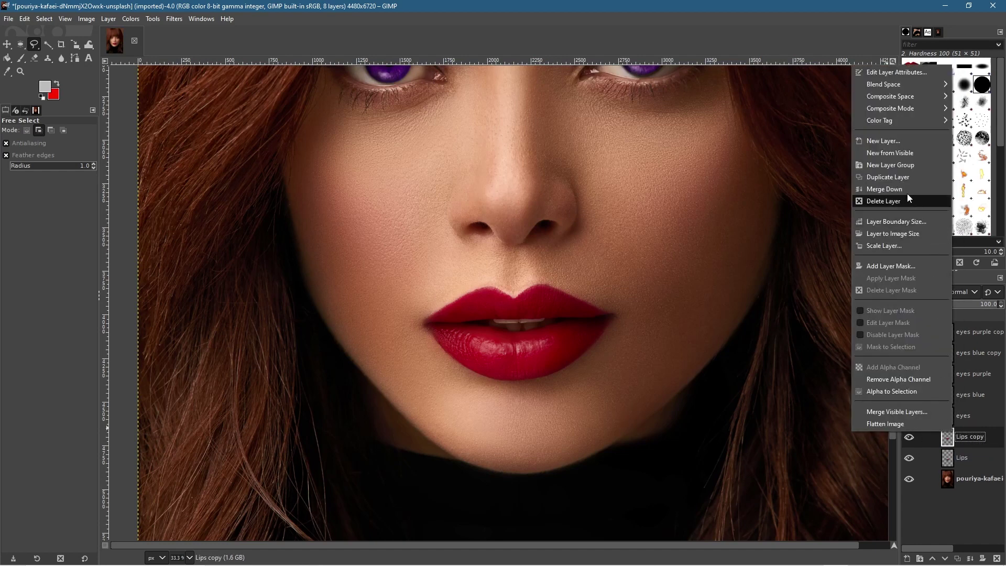
click(902, 177)
Step: Hide Lips copy and move eyes purple, eyes blue and Lips copy #1 to the top
click(909, 458)
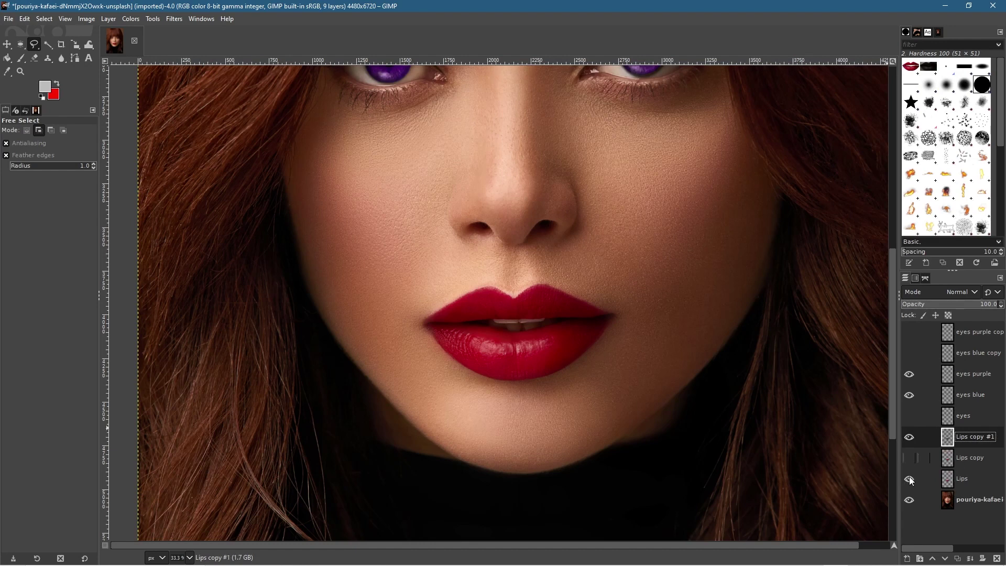
click(962, 373)
drag(960, 373, 960, 331)
drag(959, 393, 963, 354)
drag(963, 445, 970, 365)
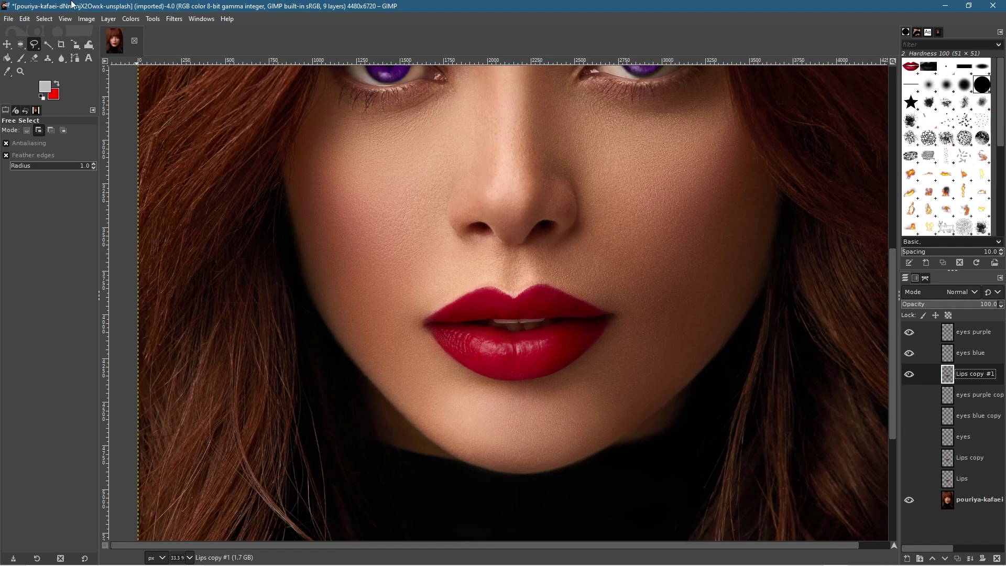
click(128, 20)
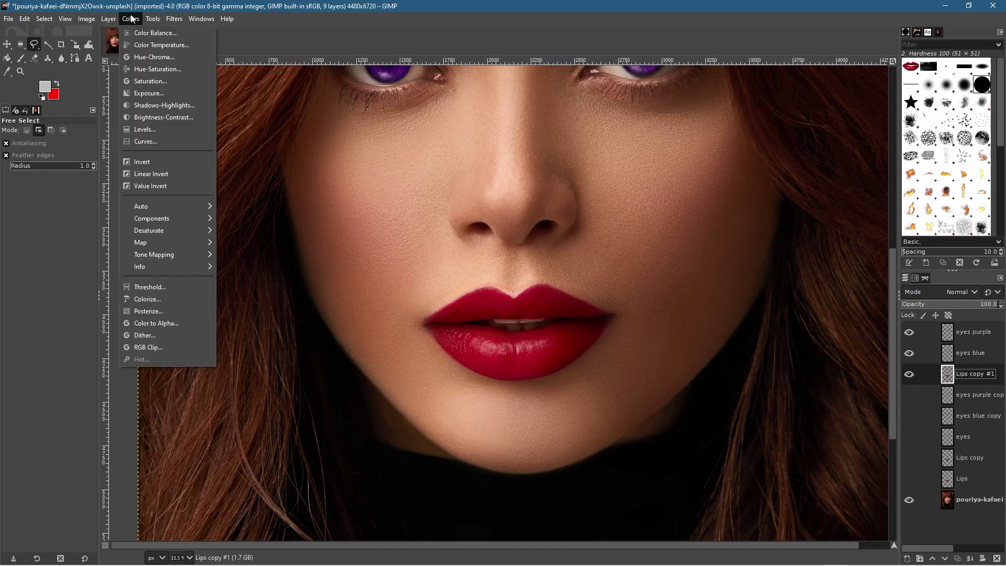
Step: Apply Hue-Saturation to Lips copy #1 with Hue 4.4, Lightness 7.9 and Saturation -62.2
click(142, 71)
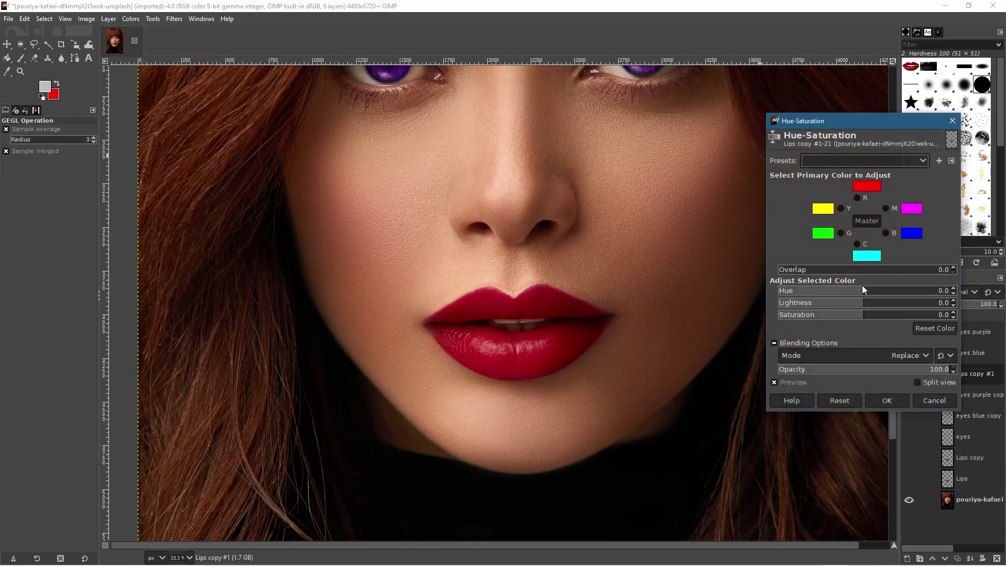
drag(860, 293, 821, 291)
ctrl+scroll(645, 330, down, 4)
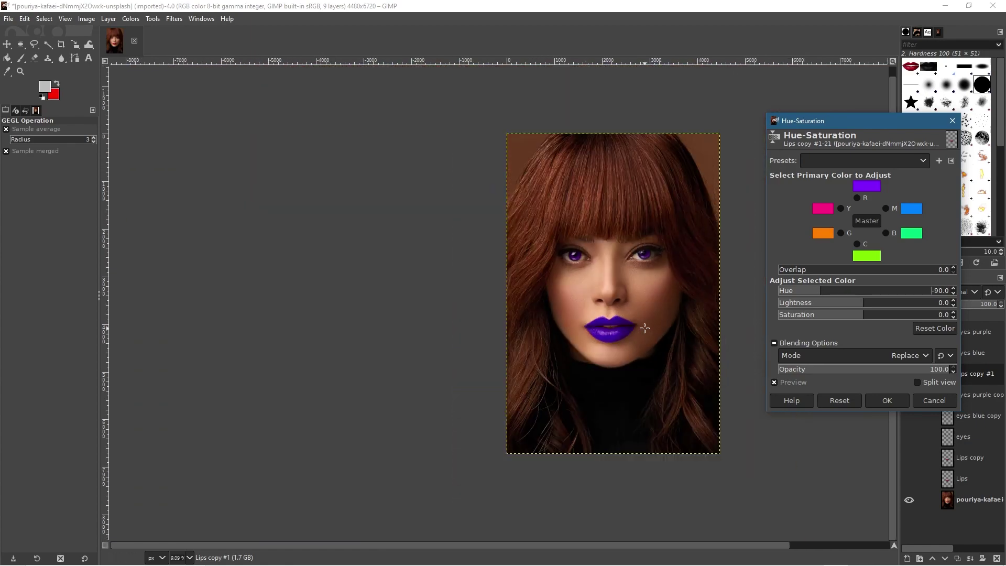
mouse_move(859, 304)
mouse_down()
mouse_move(821, 302)
mouse_move(878, 302)
mouse_move(869, 302)
mouse_up()
drag(847, 316, 819, 309)
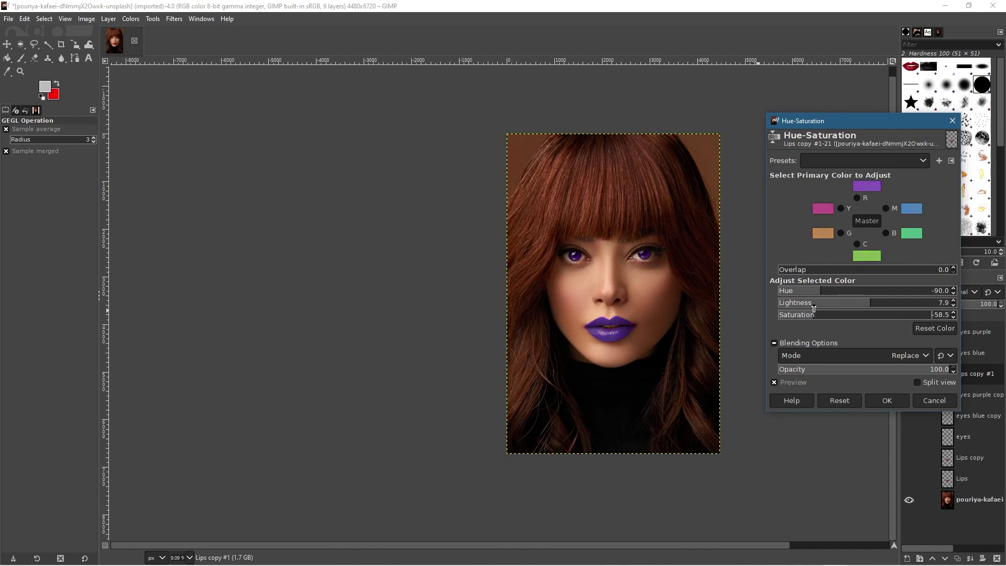
drag(814, 309, 810, 314)
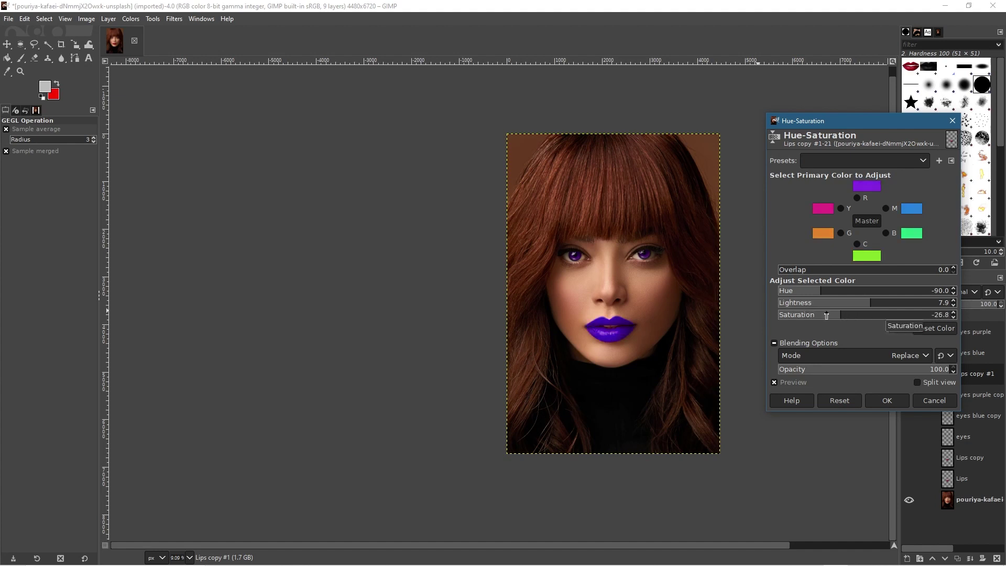
mouse_move(810, 314)
mouse_down()
mouse_move(792, 316)
mouse_move(809, 316)
mouse_up()
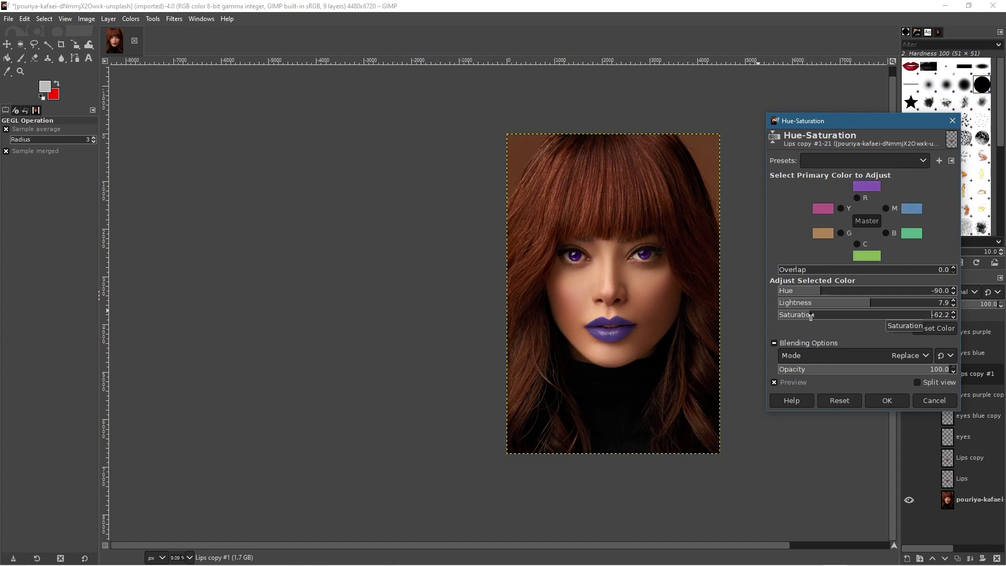
drag(819, 289, 866, 294)
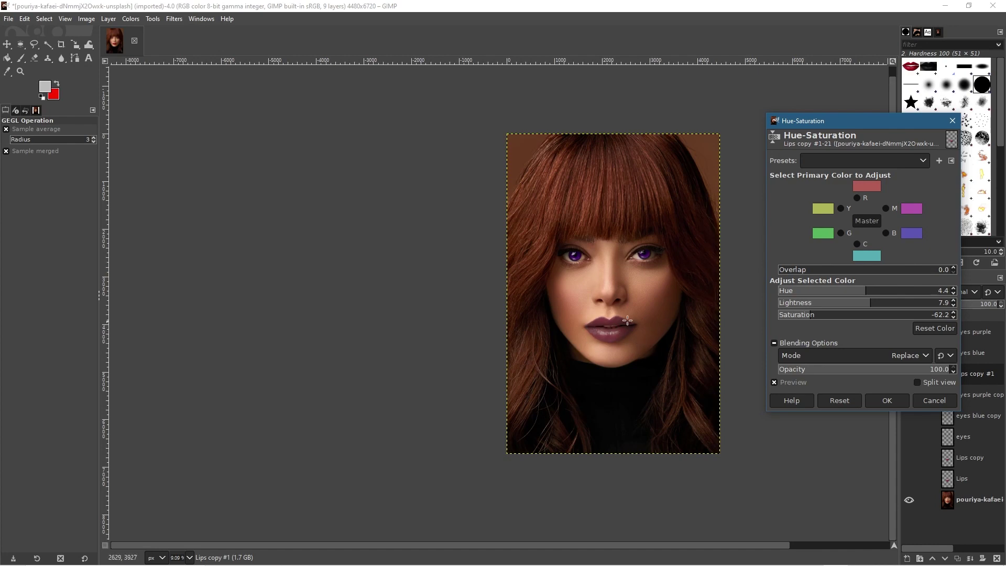
click(884, 396)
scroll(636, 360, up, 4)
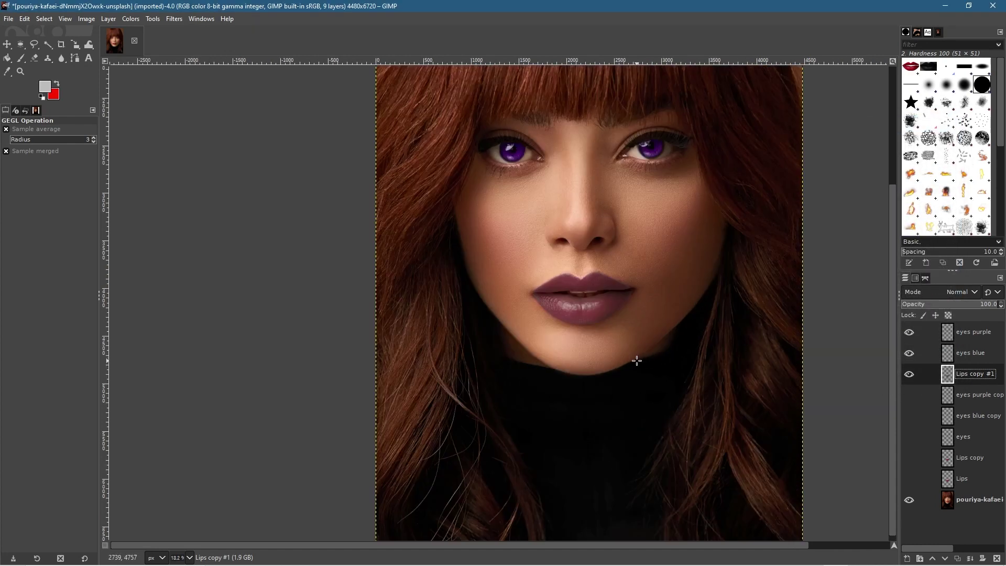
scroll(635, 360, down, 1)
scroll(636, 360, down, 3)
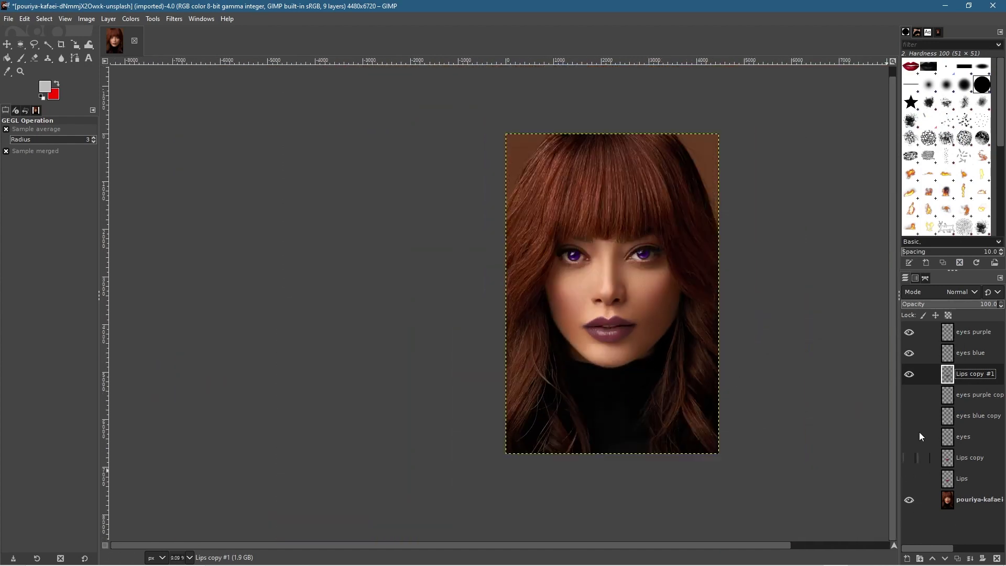
click(909, 375)
click(911, 375)
click(910, 375)
click(910, 375)
click(908, 374)
click(908, 374)
click(908, 375)
ctrl+scroll(603, 330, up, 6)
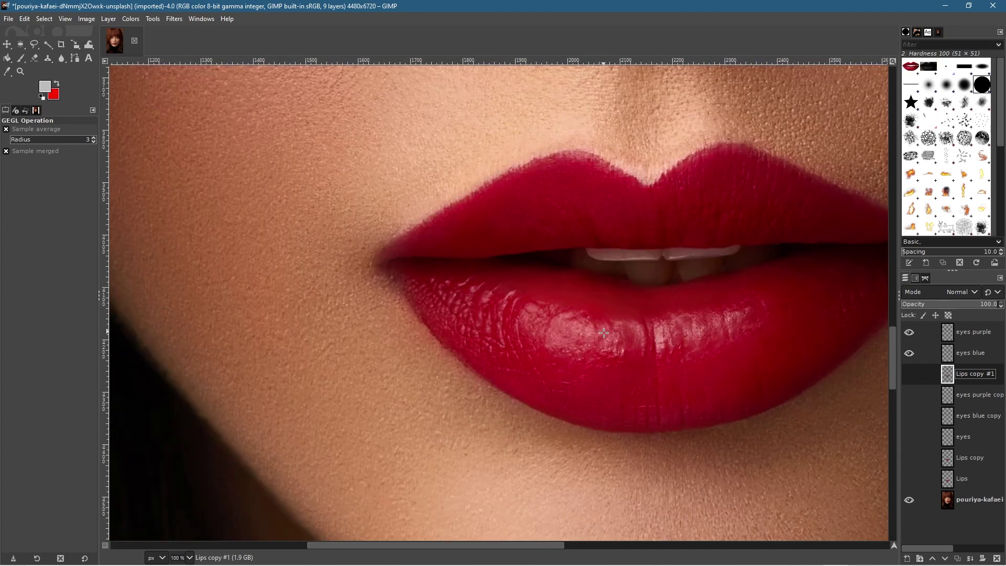
click(909, 372)
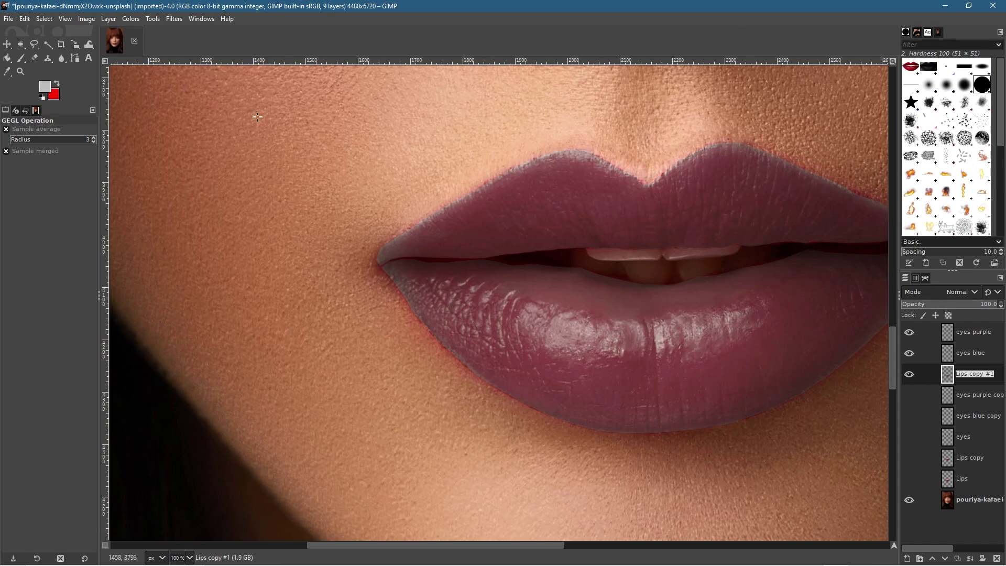
click(5, 43)
mouse_move(669, 246)
mouse_down()
mouse_move(638, 251)
mouse_move(650, 248)
mouse_up()
key(ctrl+z)
drag(714, 281, 561, 287)
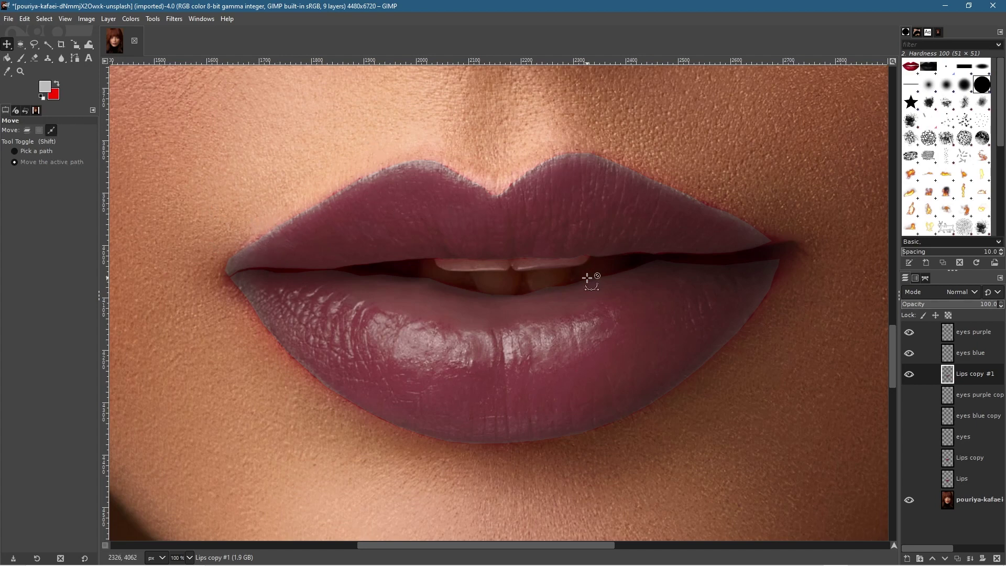
scroll(587, 278, down, 5)
scroll(587, 277, down, 2)
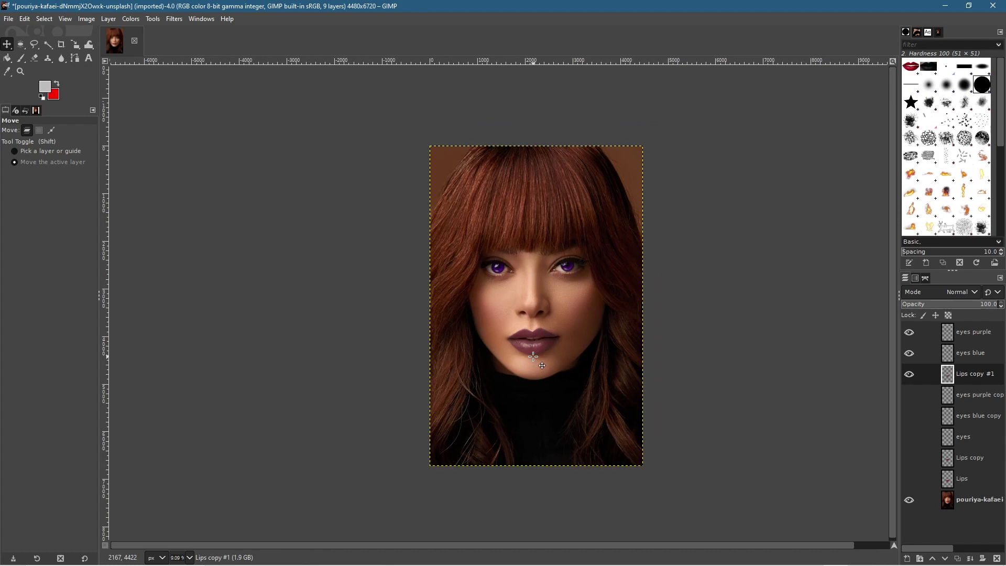
Step: Save the image as change eye colour.xcf in Desktop > GIMP 2.10 - Change Eye Colour
click(11, 20)
click(42, 140)
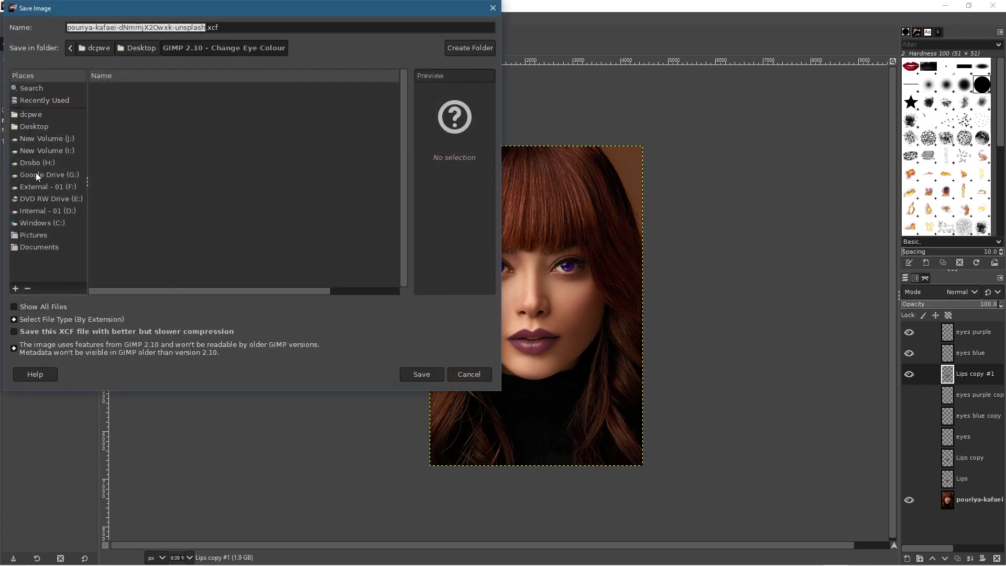
click(141, 53)
double_click(144, 114)
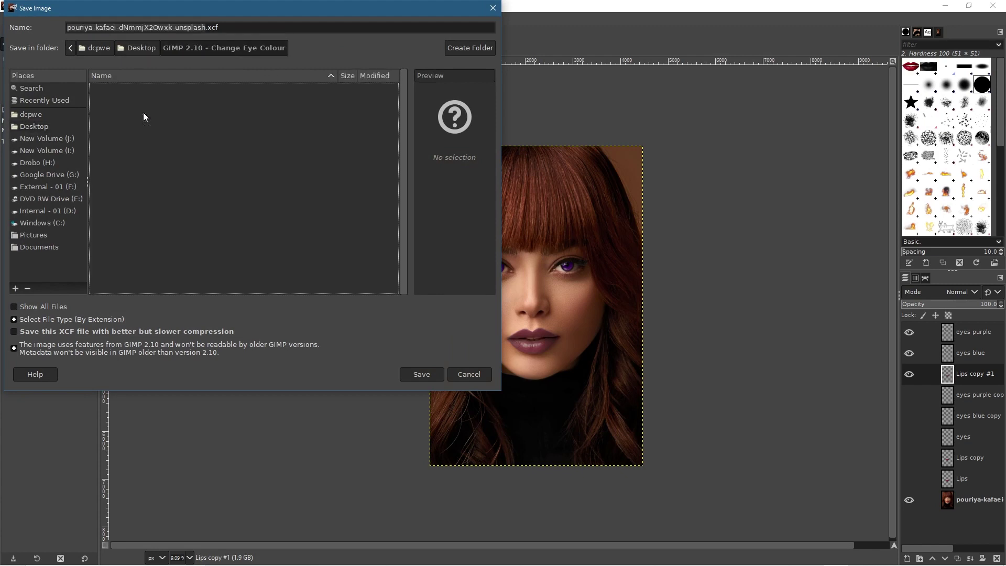
click(135, 27)
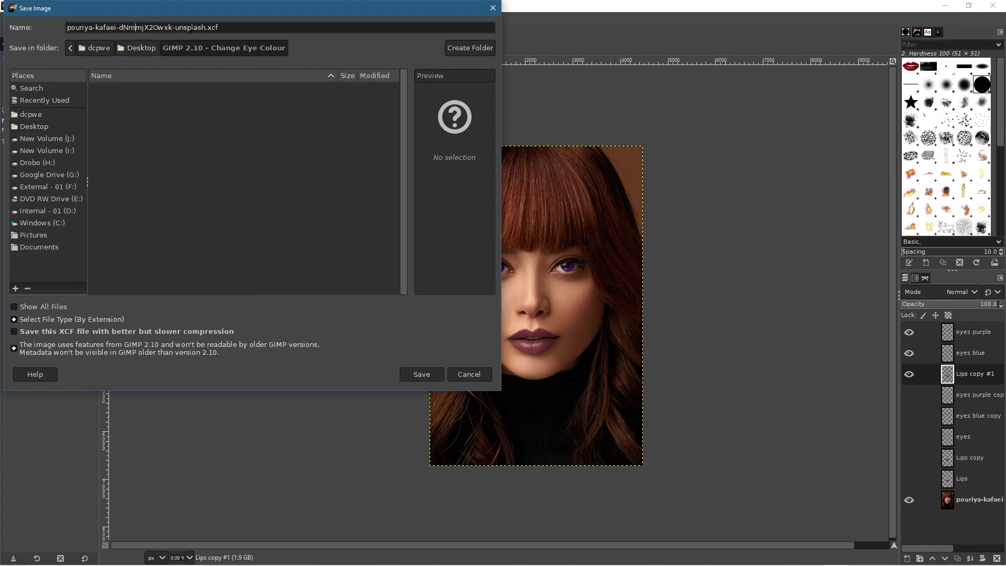
drag(208, 27, 12, 30)
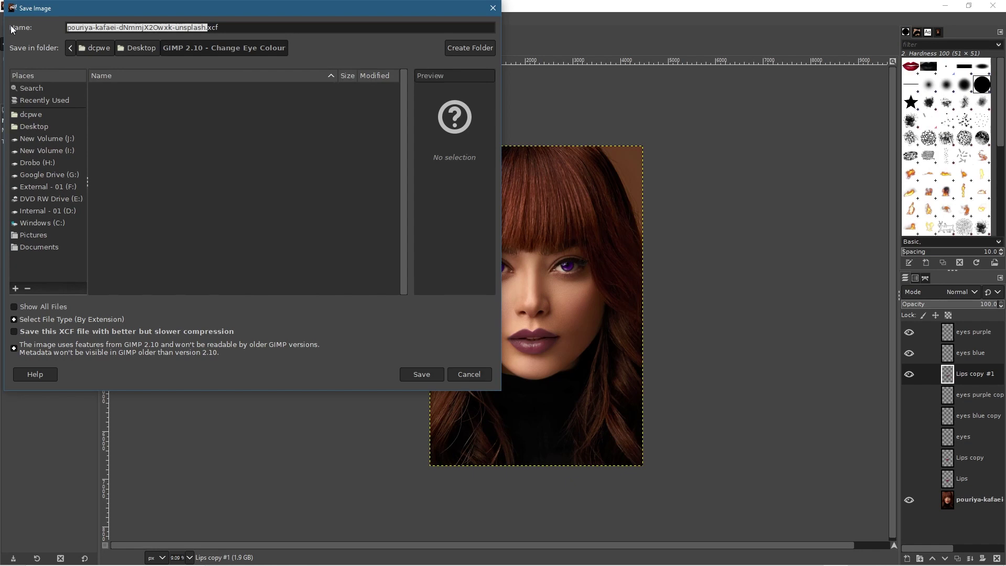
text(change eye colour)
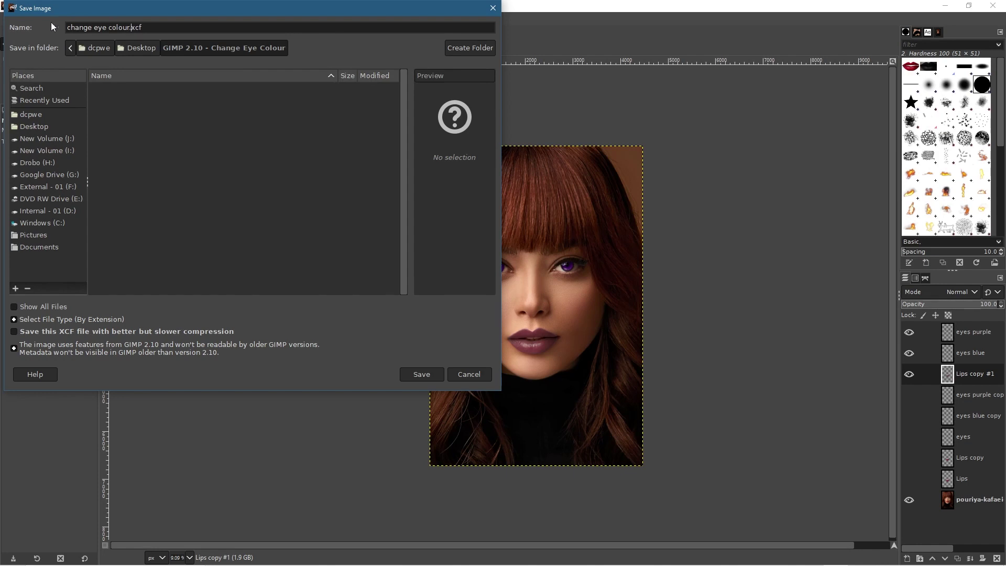
click(433, 372)
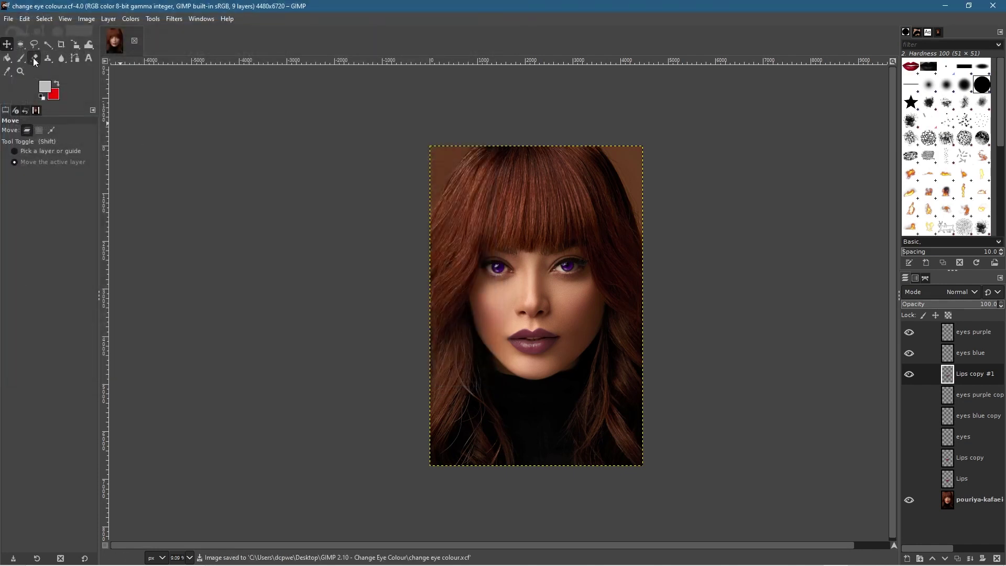
click(8, 18)
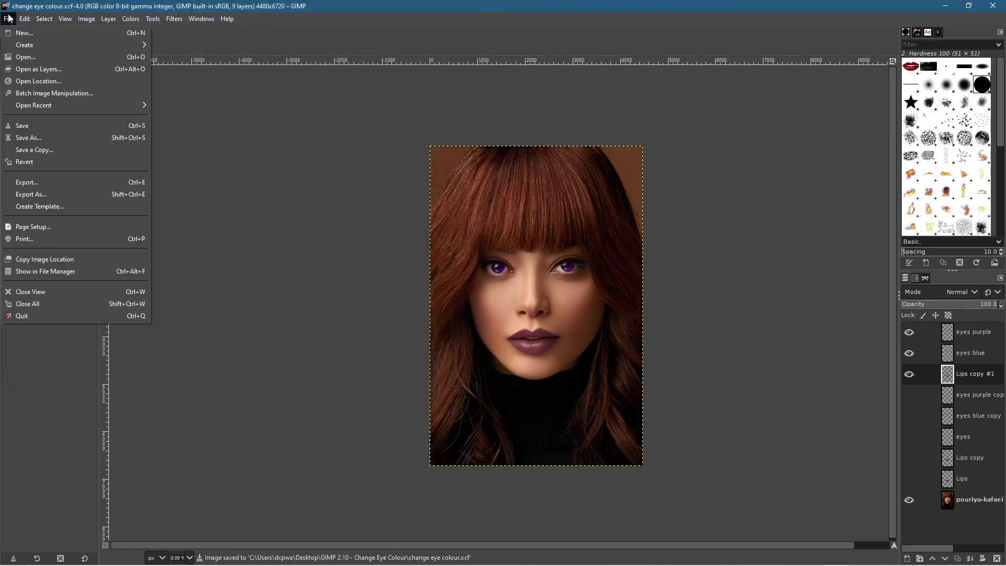
Step: Export change eye colour.jpg as JPEG at quality 90, then close the image
click(41, 192)
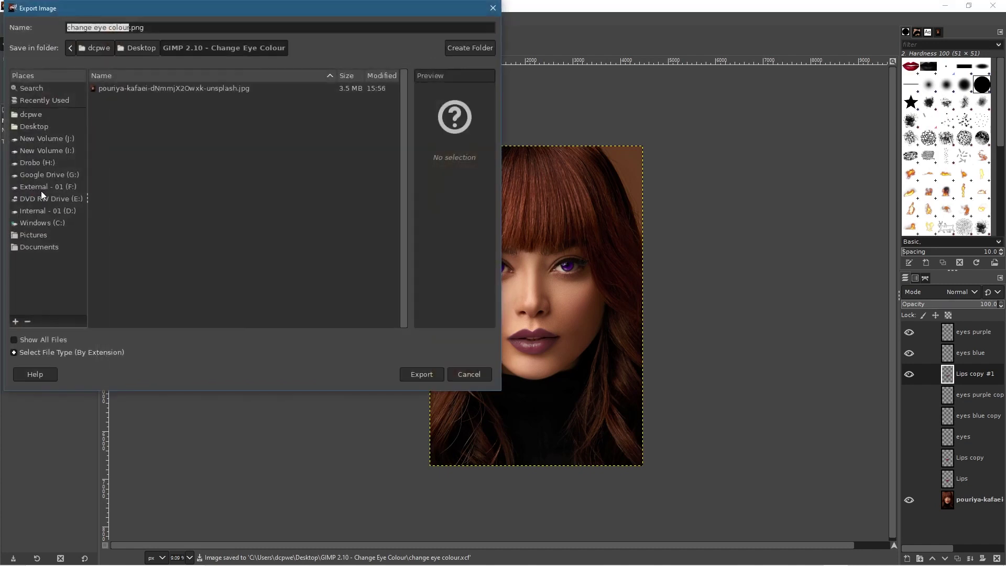
click(59, 353)
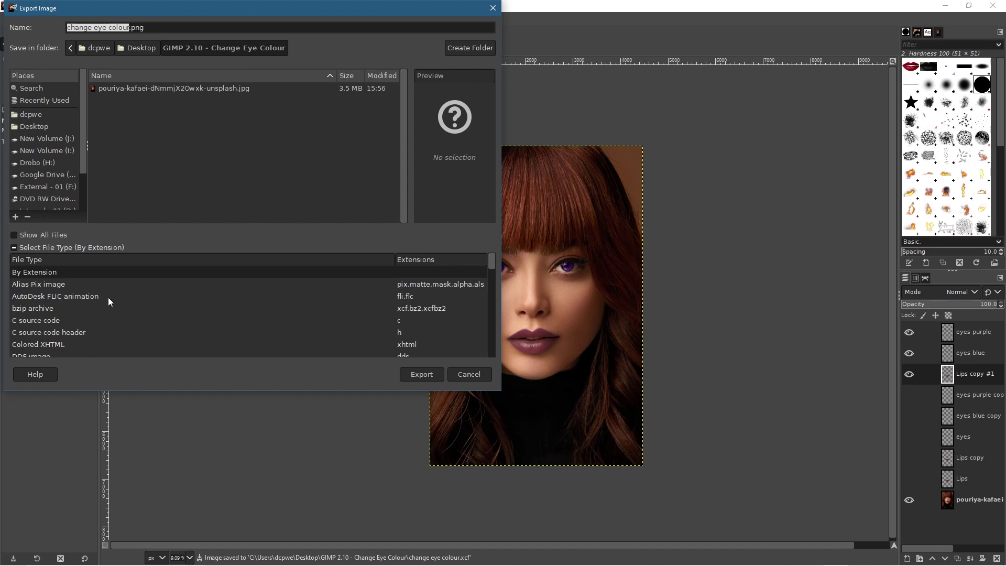
scroll(108, 300, down, 10)
scroll(88, 313, up, 3)
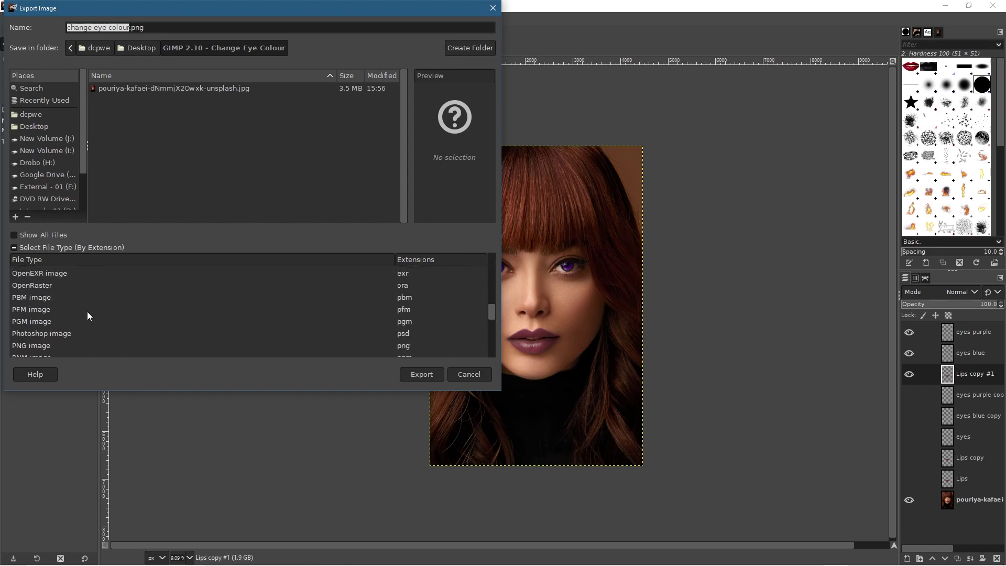
scroll(87, 313, up, 5)
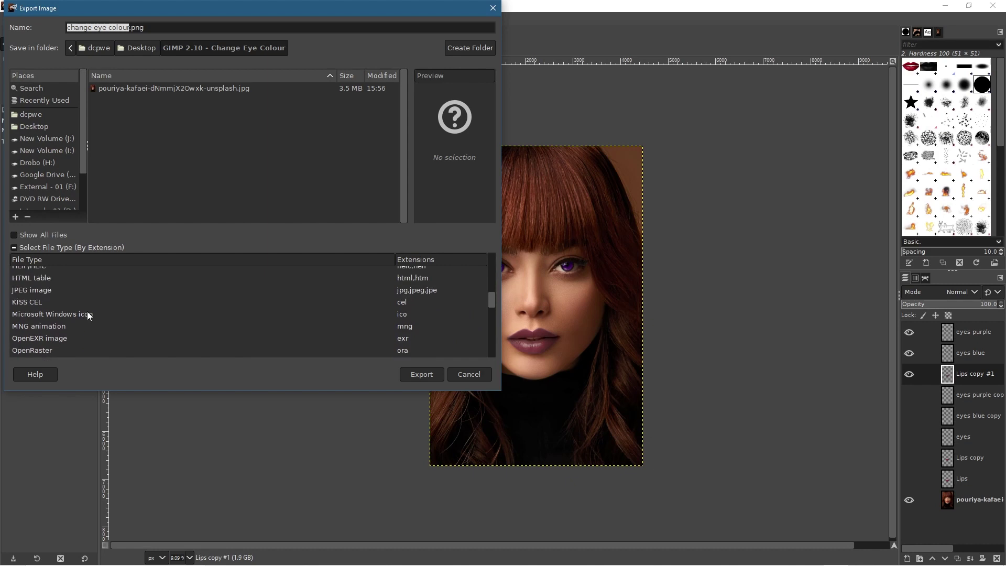
click(42, 290)
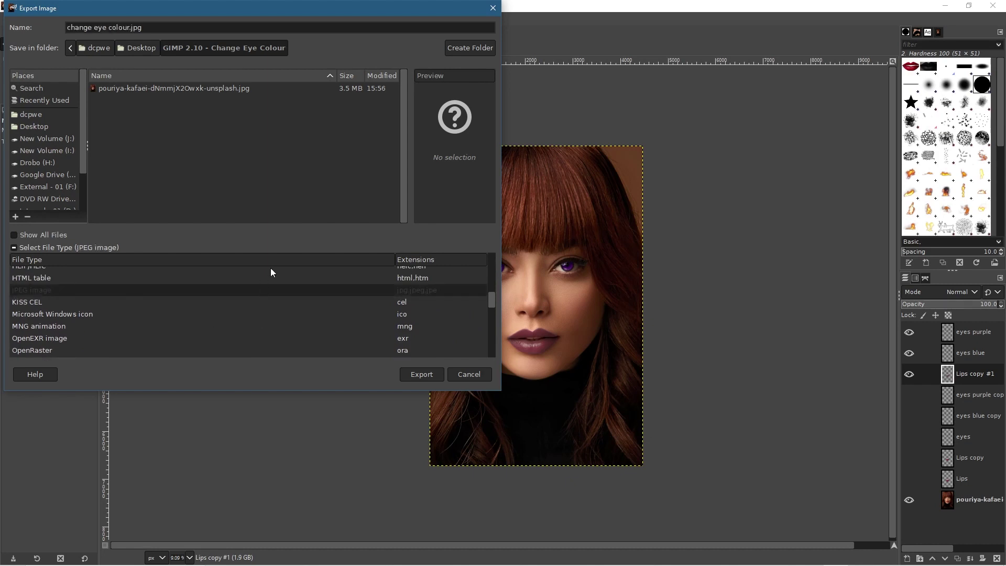
click(417, 375)
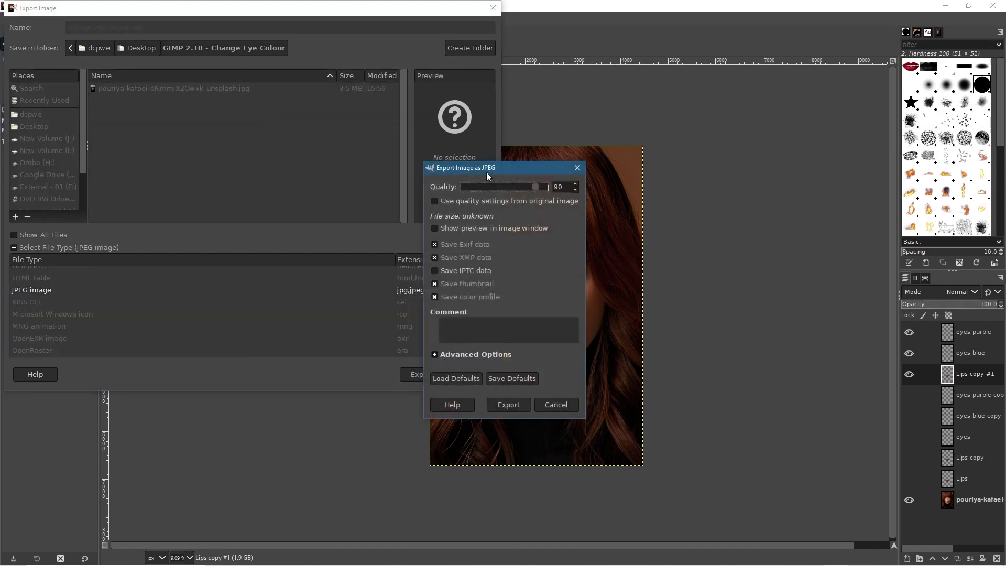
click(508, 405)
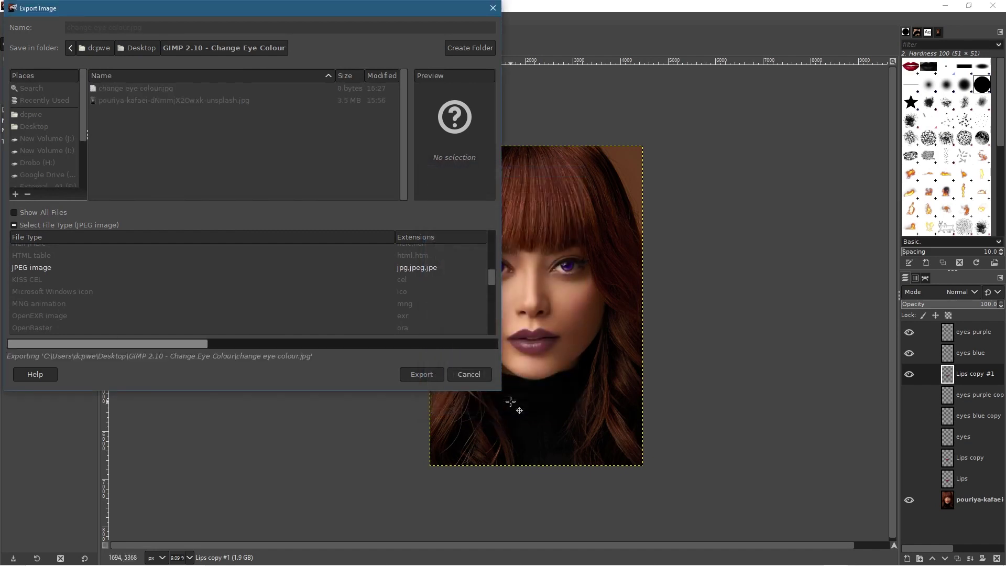
key(ctrl+w)
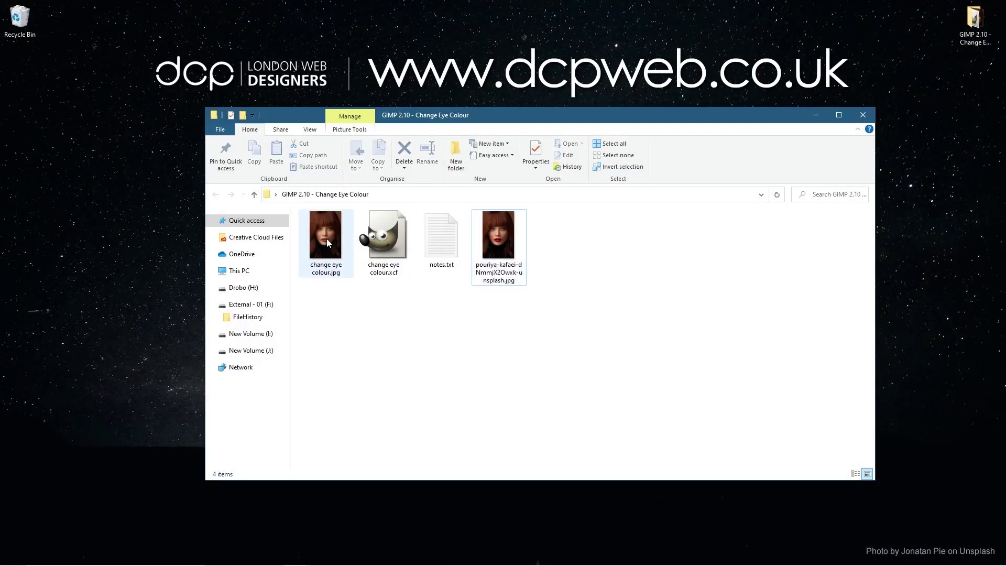
Step: Open the edited change eye colour.jpg and the original photo in Photos to compare them
double_click(327, 242)
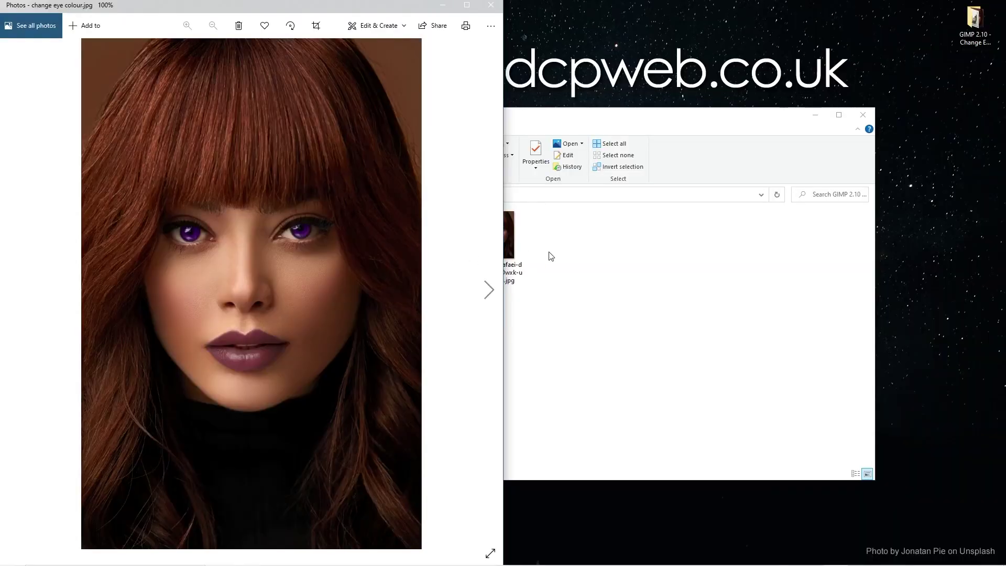
click(548, 254)
double_click(499, 246)
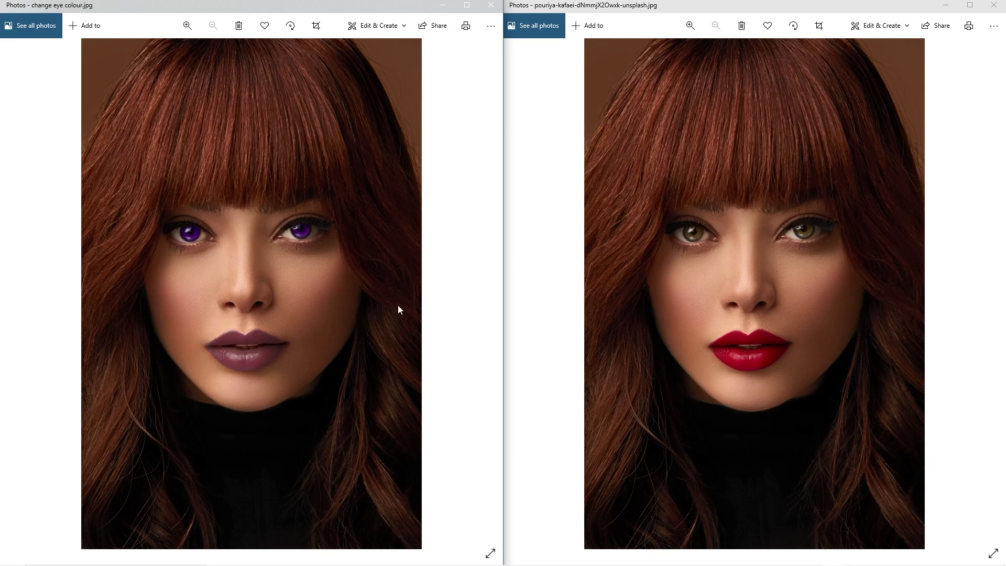
scroll(234, 240, up, 3)
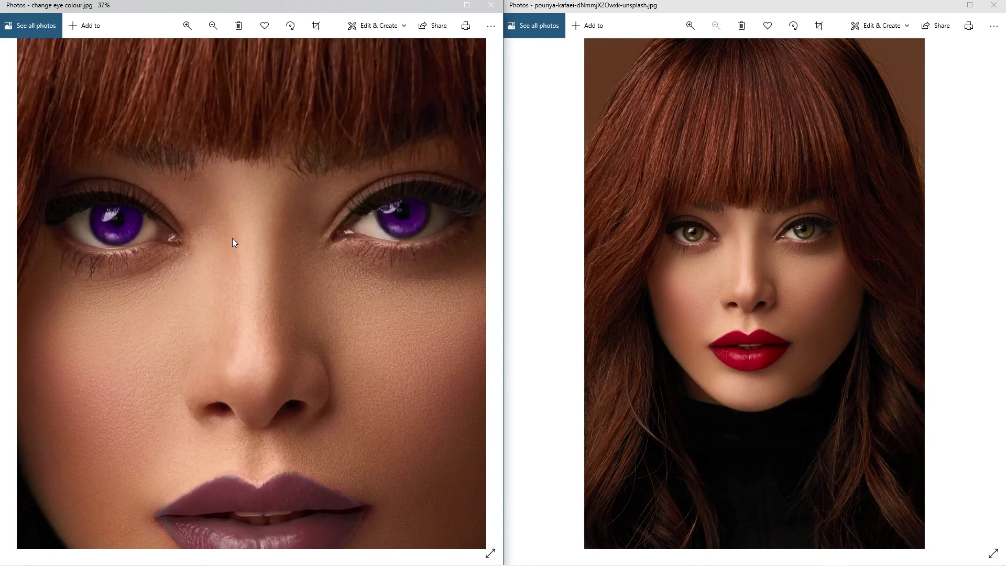
scroll(232, 237, down, 4)
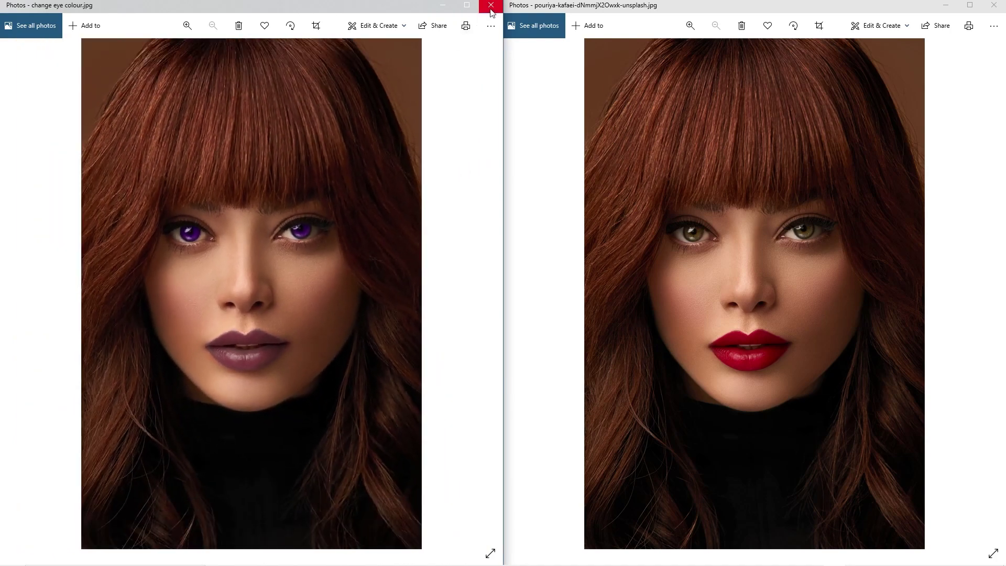
Step: Close both Photos windows and the project folder window
click(490, 5)
click(993, 5)
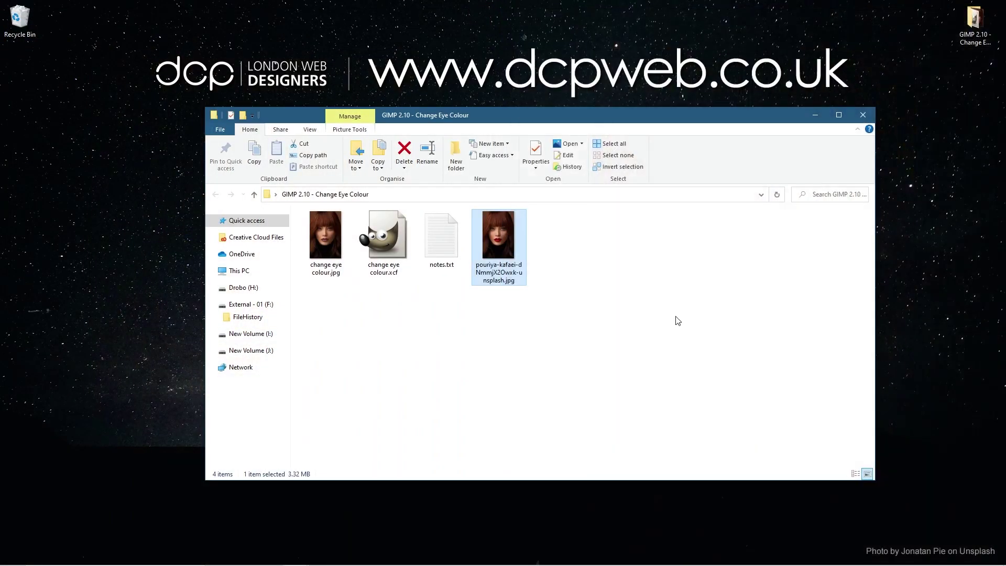
click(863, 115)
click(975, 23)
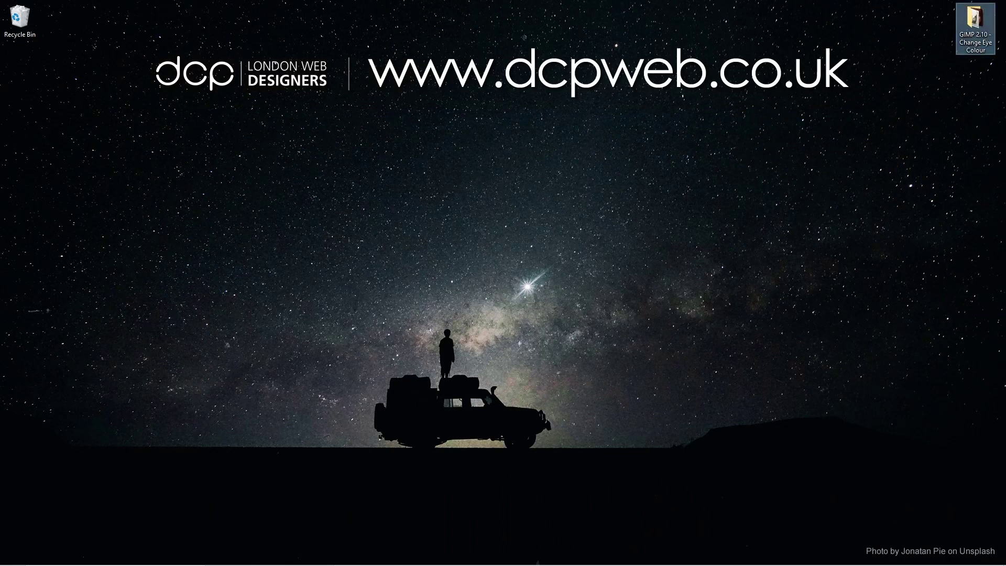